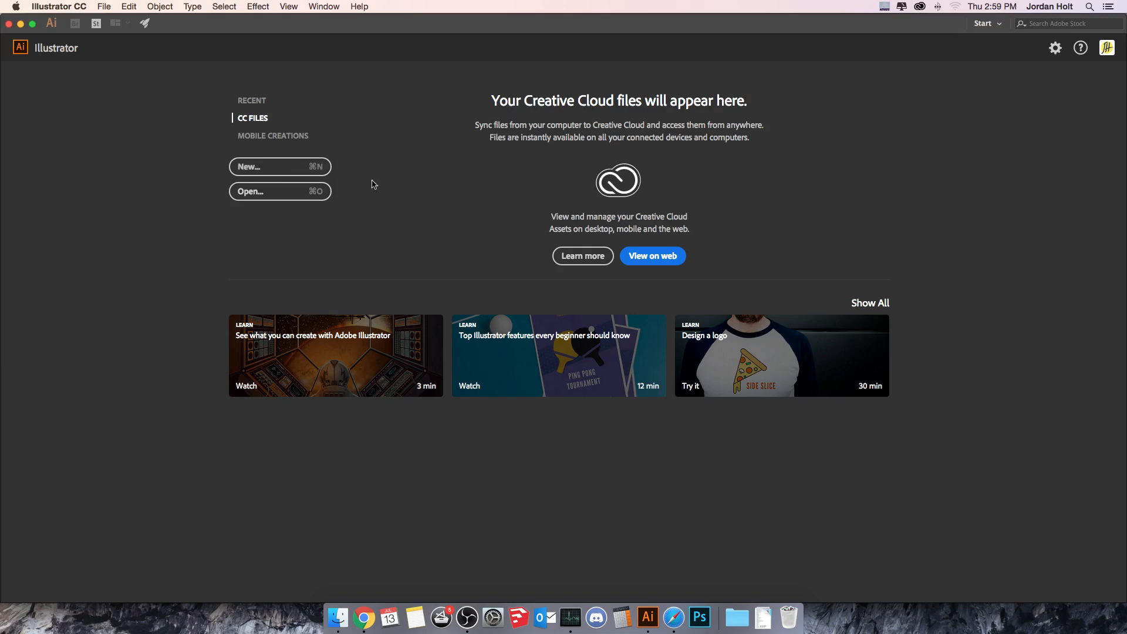
Start a new document measured in inches with a width of 3.5 in and a height of 2 in
left_click(287, 168)
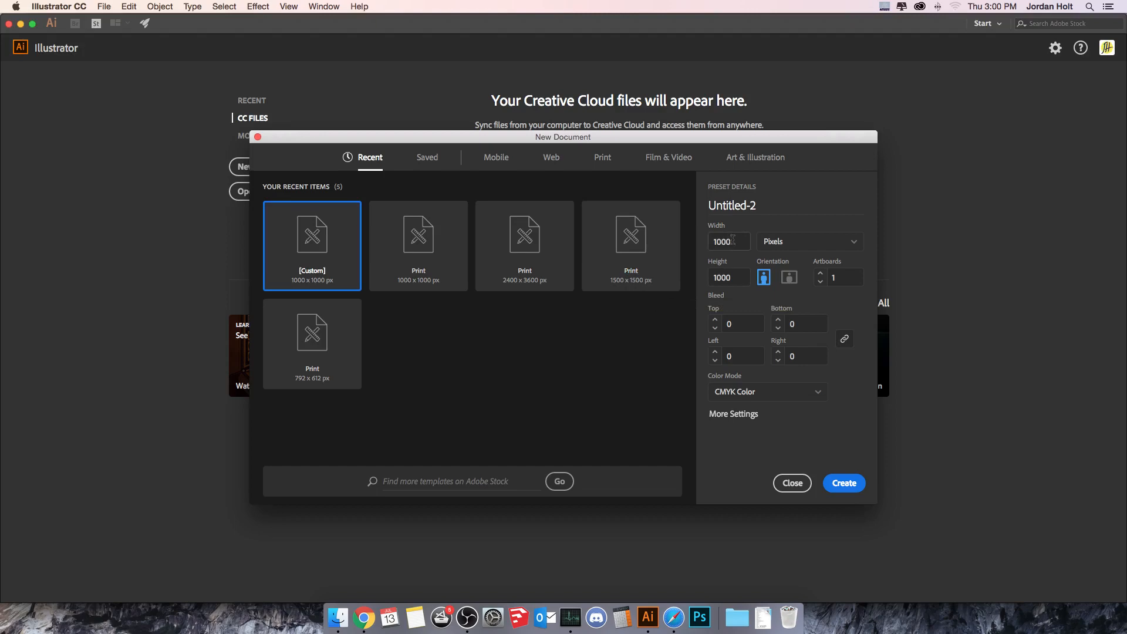
left_click(790, 246)
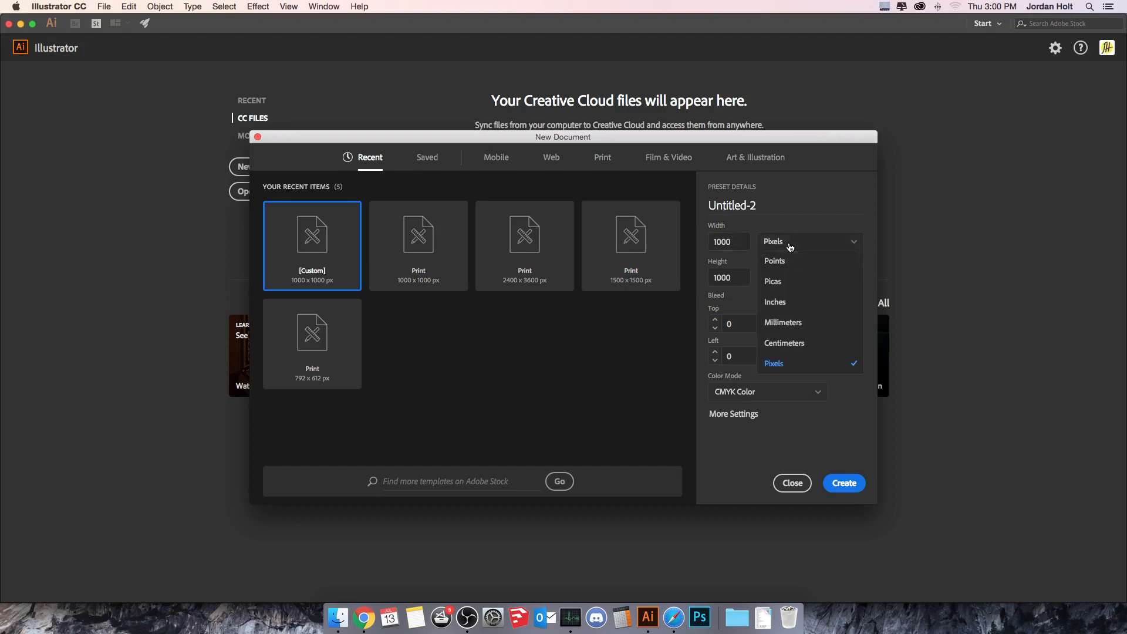
left_click(783, 301)
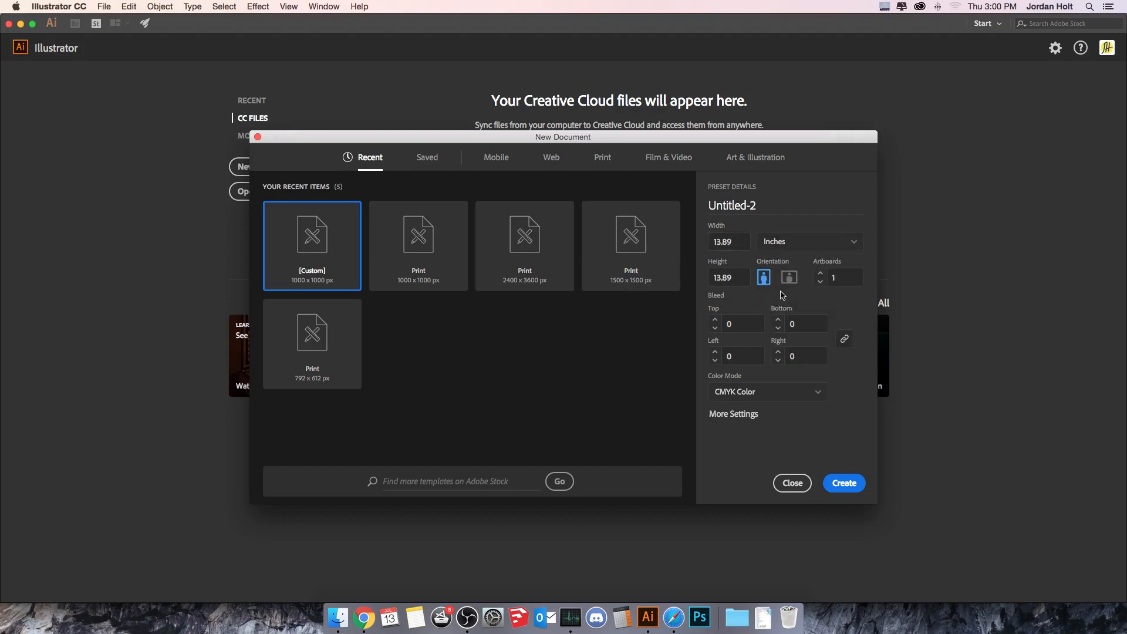
left_click(745, 243)
type("3.5")
key("Tab")
type("2")
left_click(814, 210)
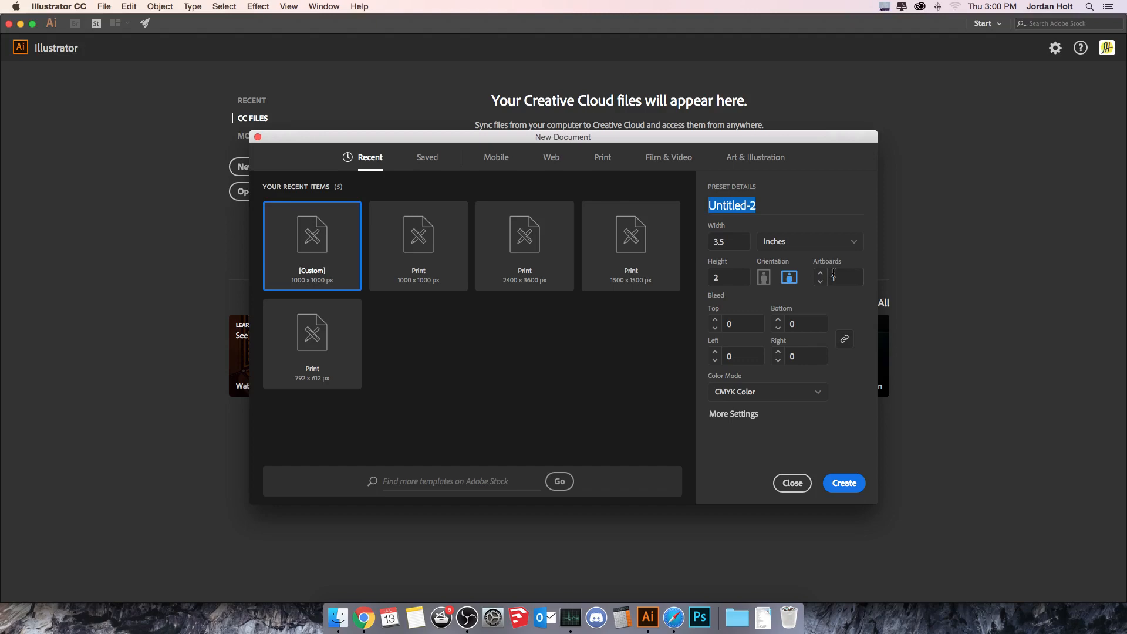
Set the document to two artboards, raise the bleed by one increment on all sides, and create it
left_click(821, 273)
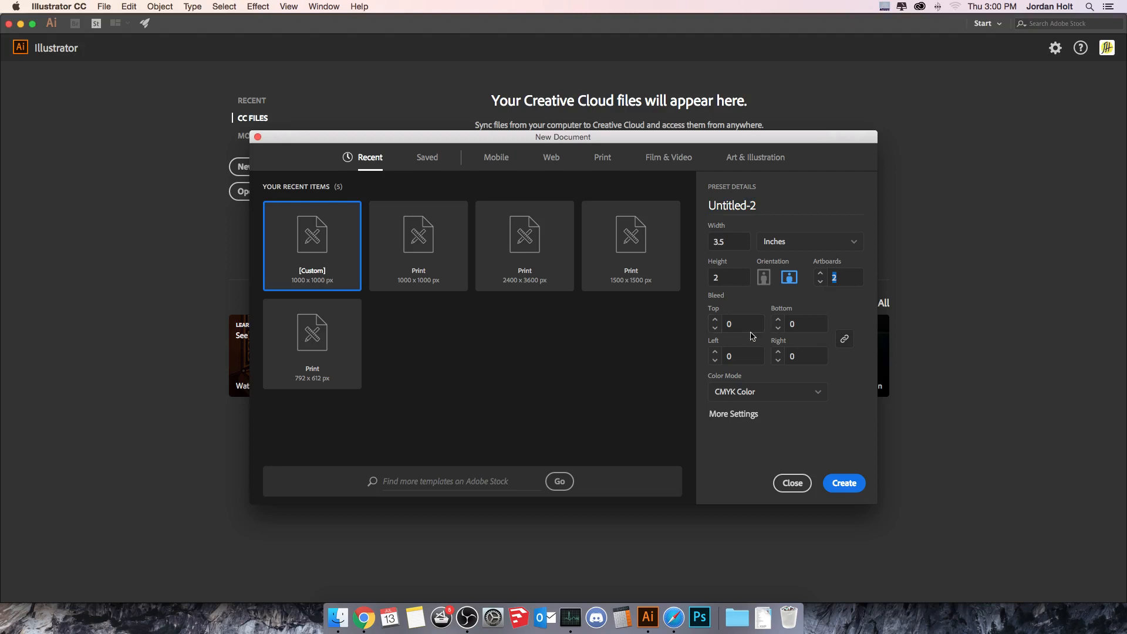
left_click(744, 327)
left_click(715, 320)
left_click(854, 387)
left_click(855, 491)
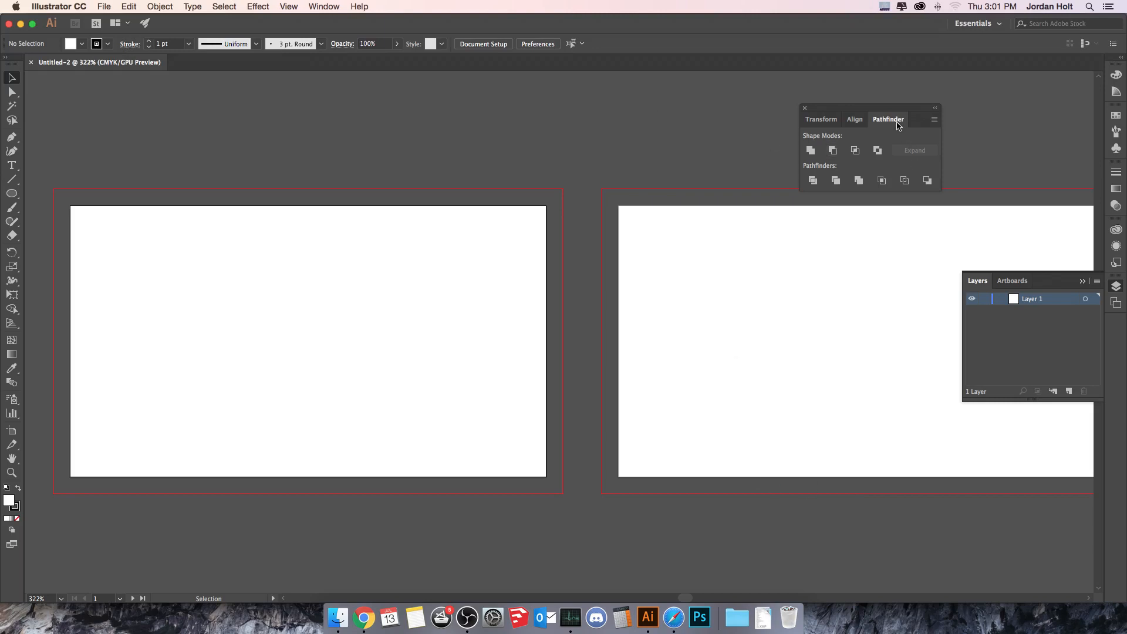
Switch Artboard 2 to portrait orientation, 2 in wide by 3.5 in high
left_click_drag(874, 110, 890, 91)
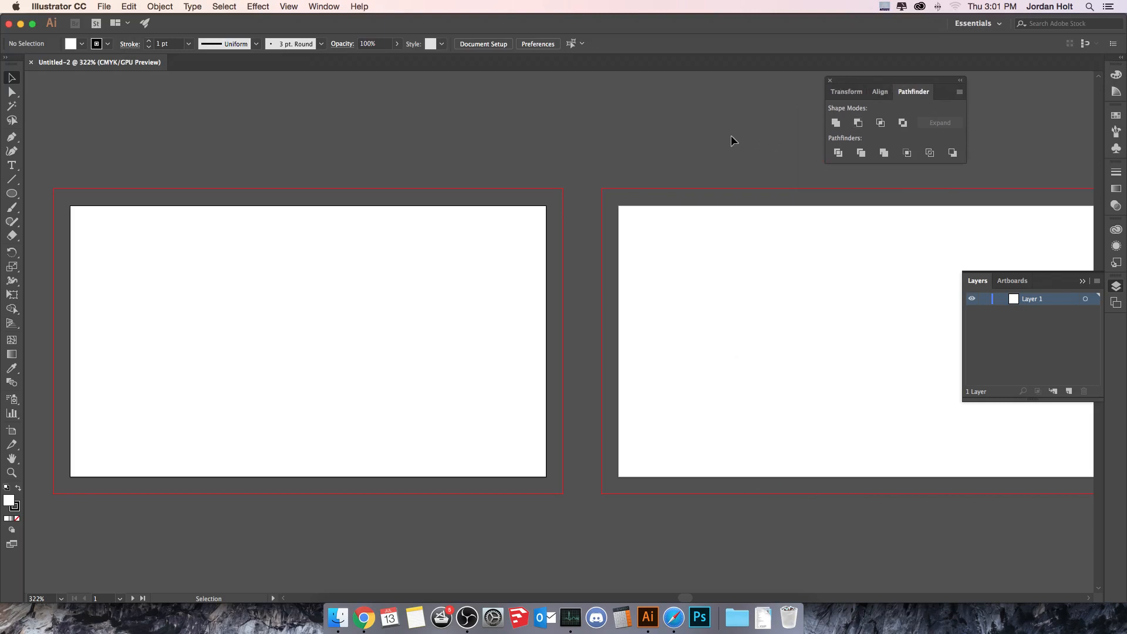
key("super+minus")
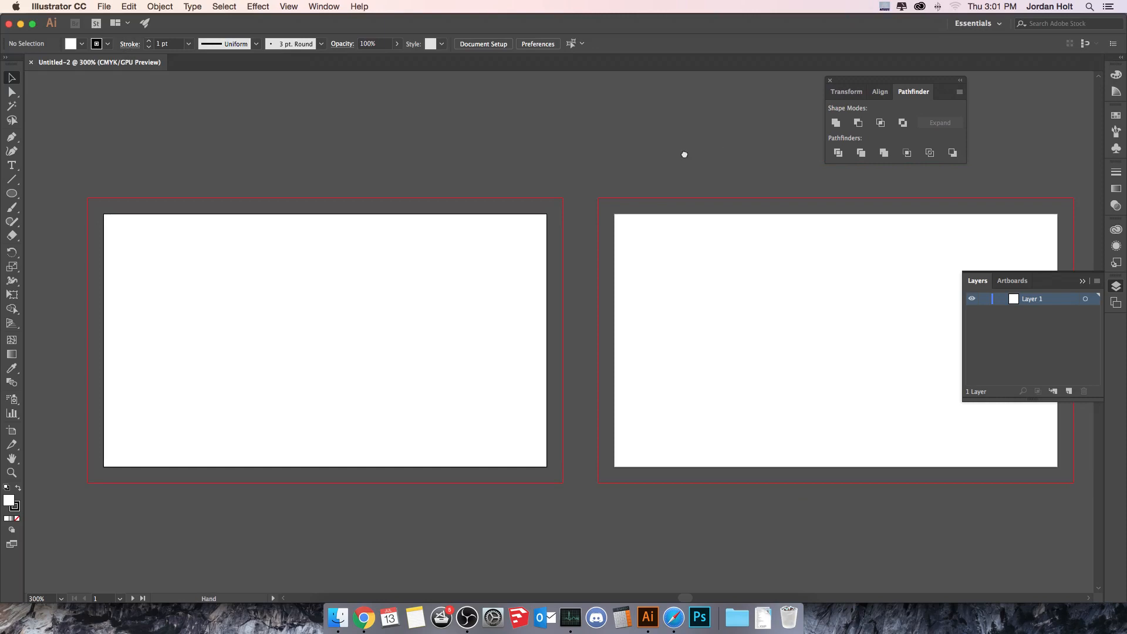
left_click_drag(684, 155, 660, 174)
key("super+minus")
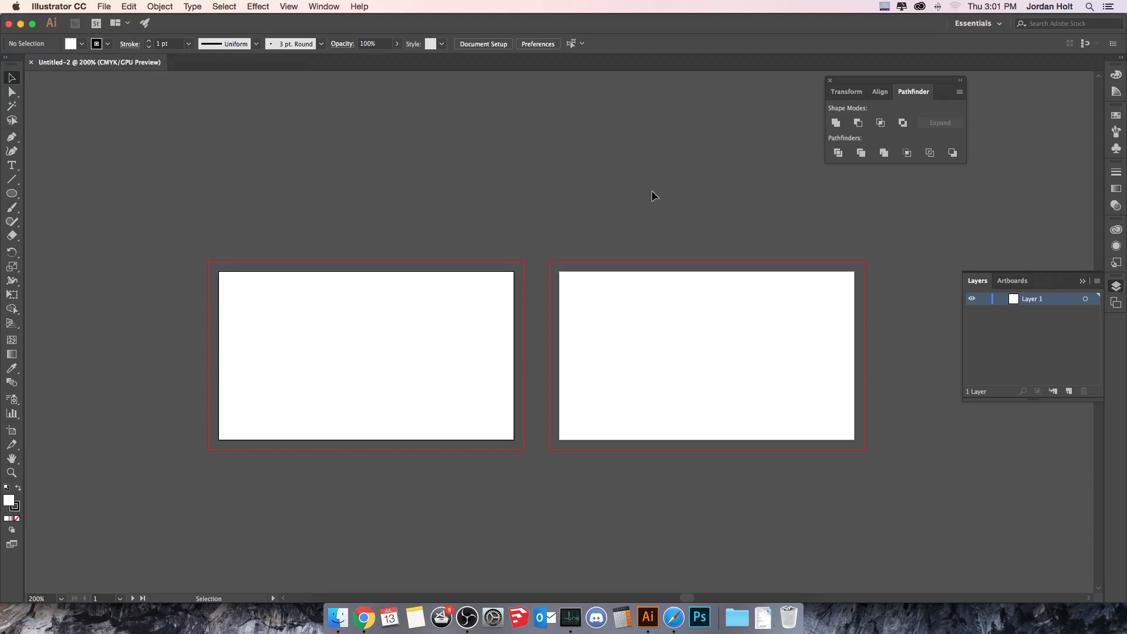
left_click(15, 437)
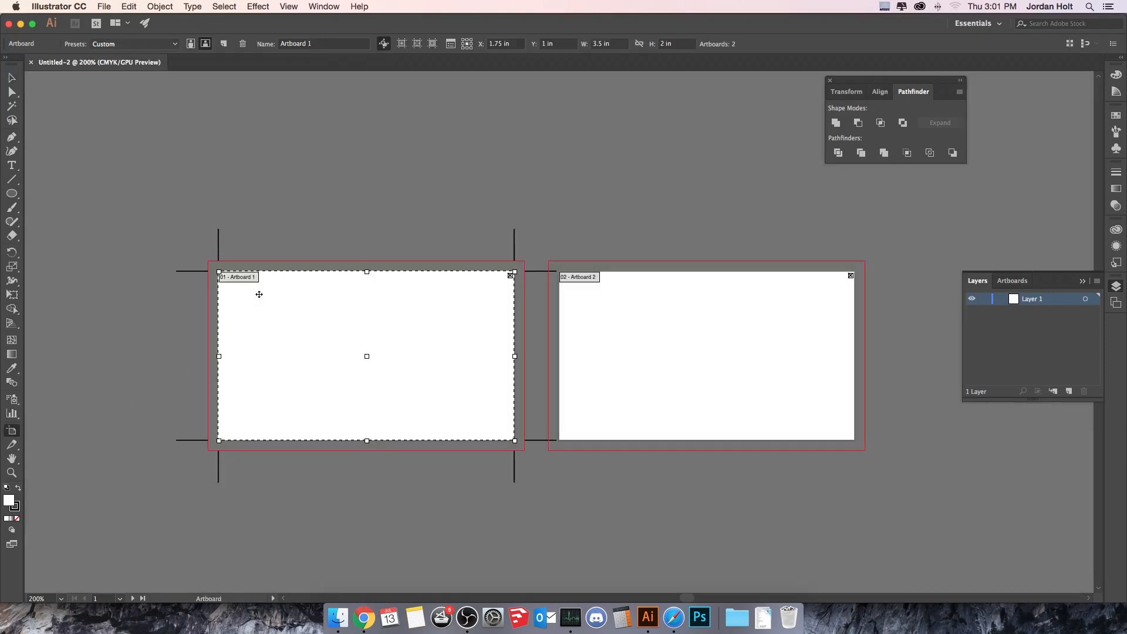
left_click(651, 341)
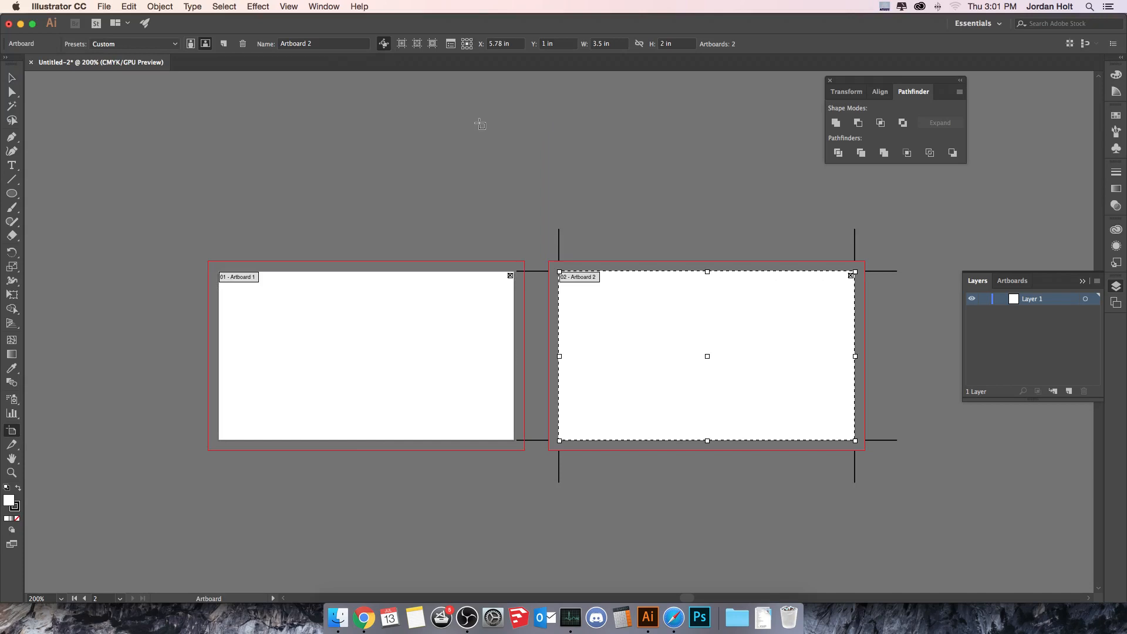
left_click(191, 45)
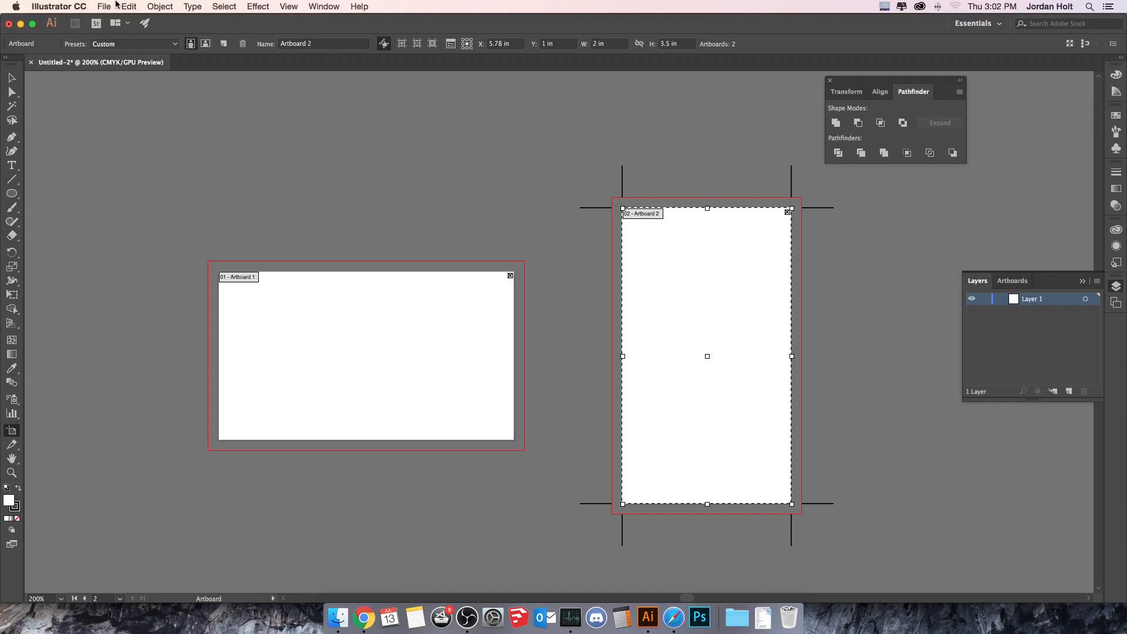
left_click(11, 77)
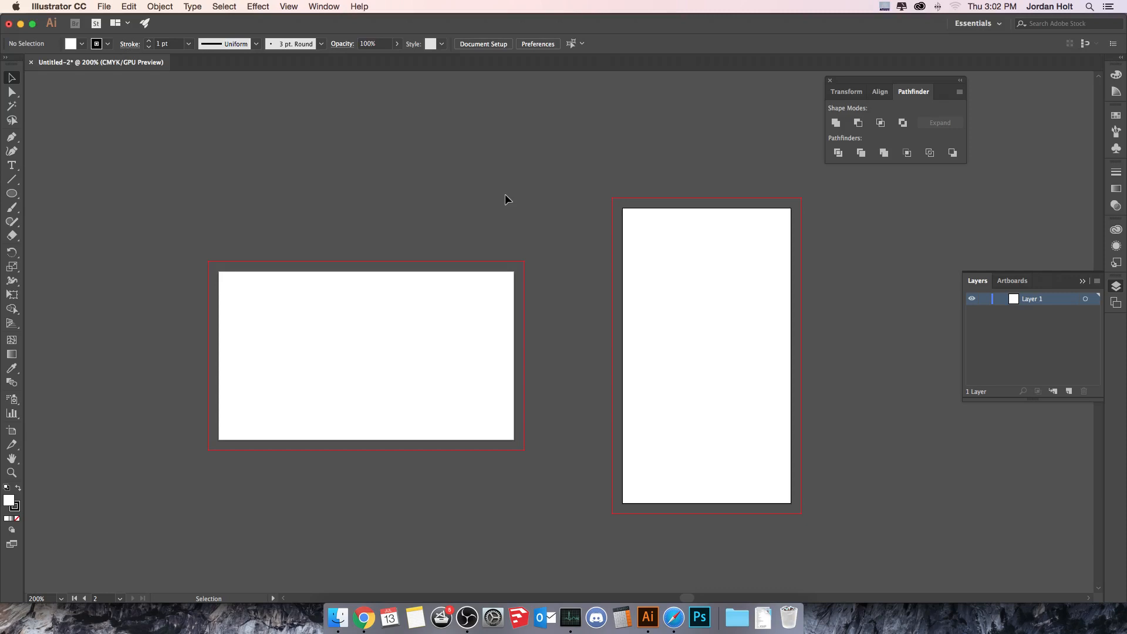
left_click(12, 168)
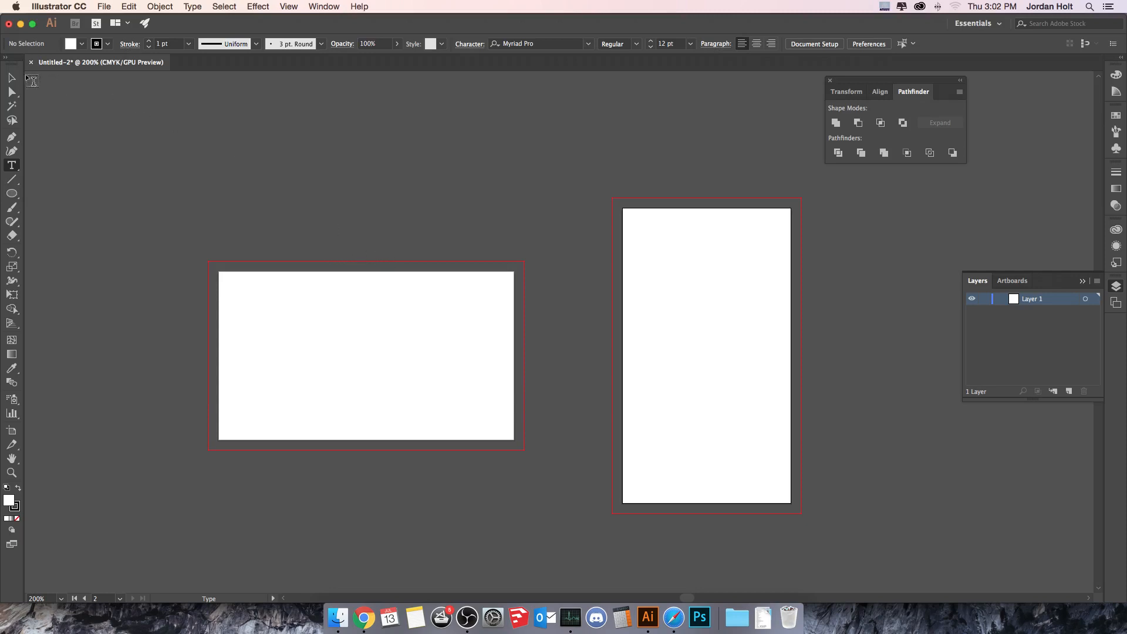
left_click(12, 78)
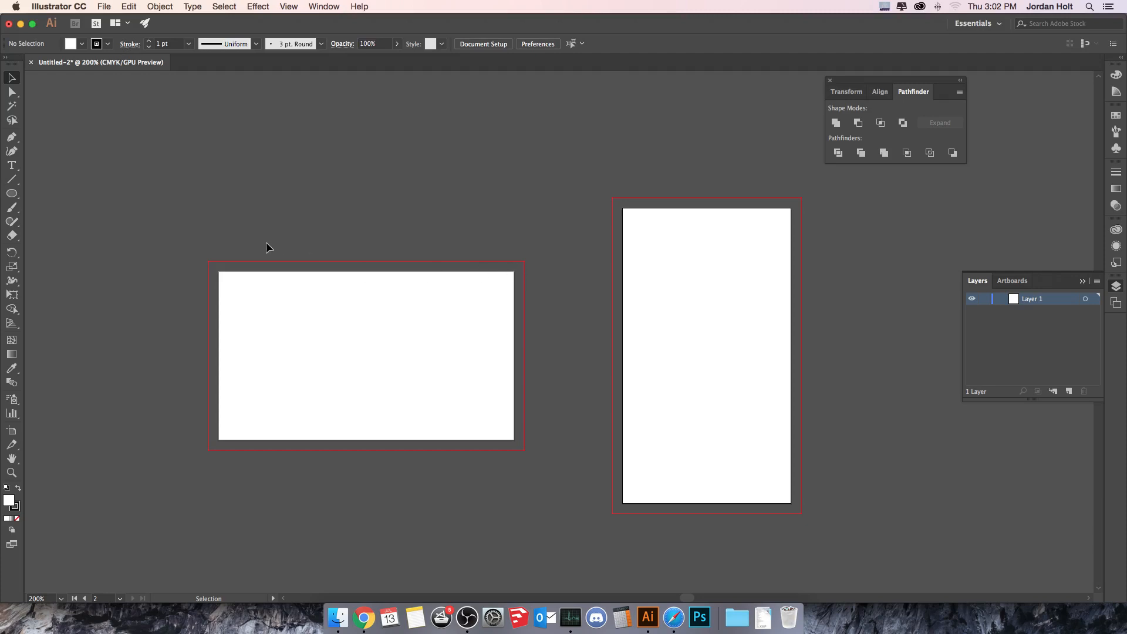
Activate the Rounded Rectangle tool with no stroke and a dark green fill
left_click_drag(11, 193, 56, 200)
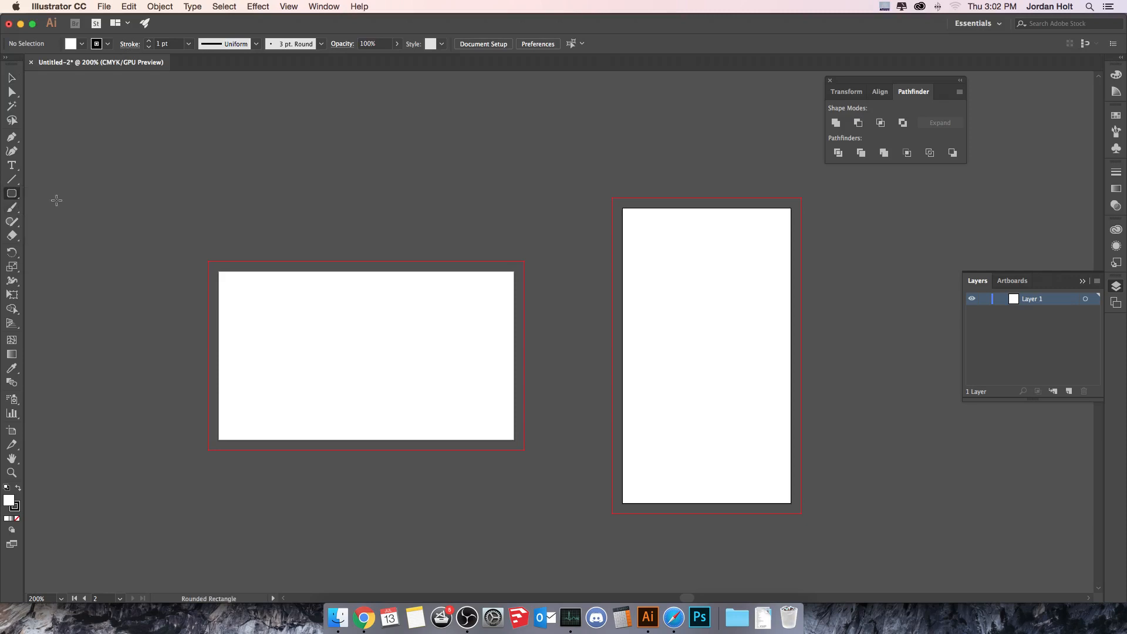
left_click(108, 44)
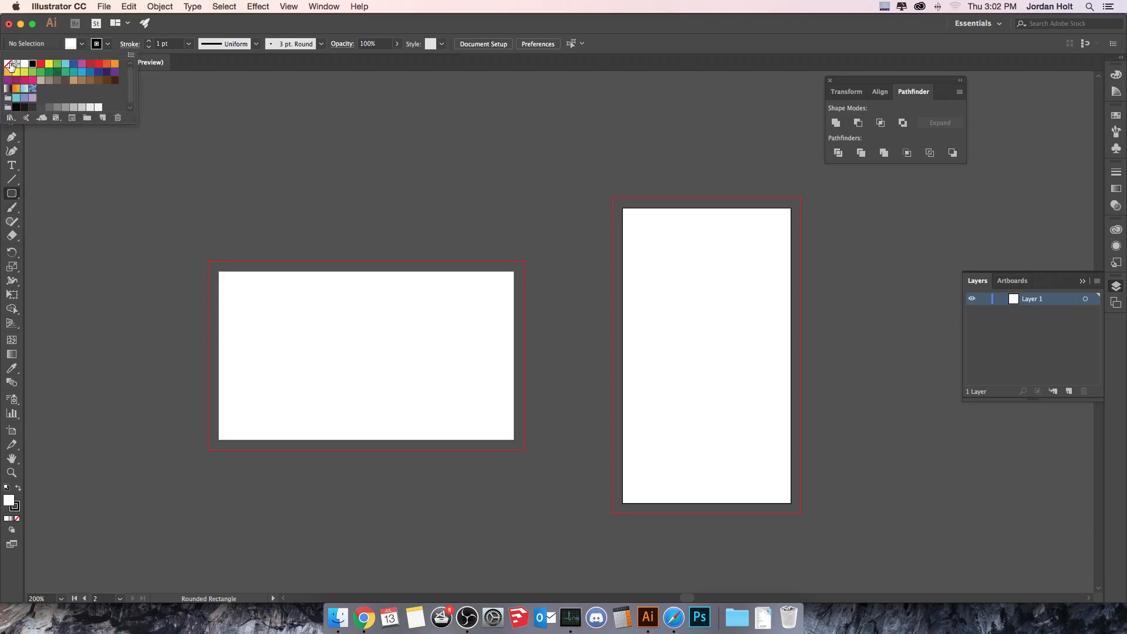
left_click(10, 64)
left_click(82, 43)
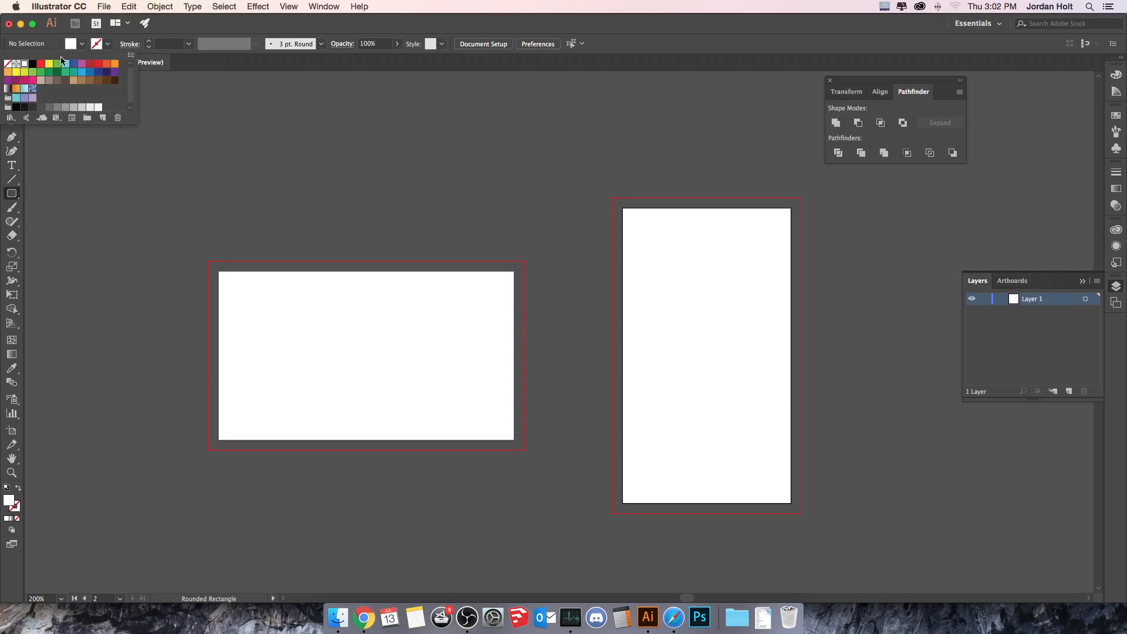
left_click(58, 72)
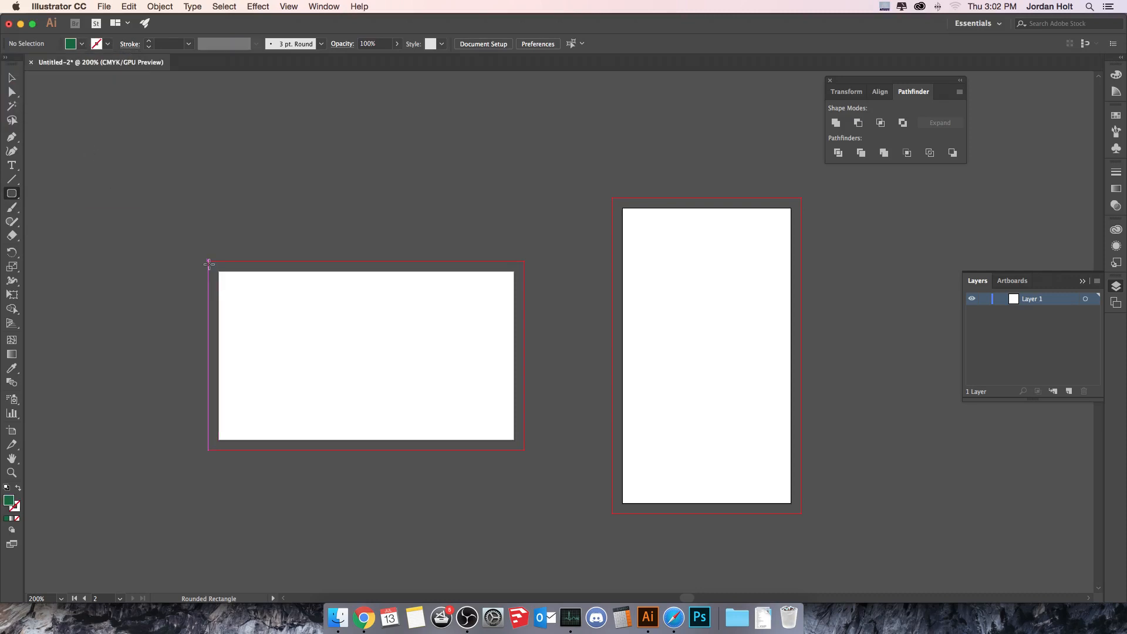
Draw a square-cornered green rectangle about 3.75 by 1.29 in over the landscape artboard's upper part, reaching its top and side bleed edges
left_click_drag(208, 262, 525, 353)
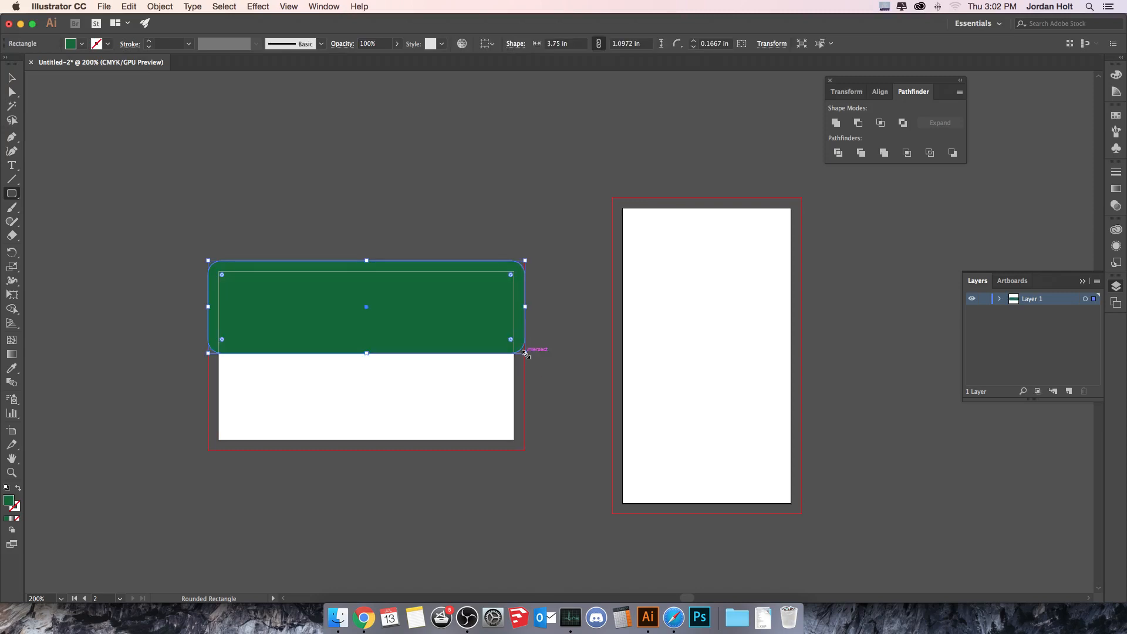
key("ctrl+z")
left_click_drag(12, 194, 56, 197)
left_click_drag(208, 261, 524, 370)
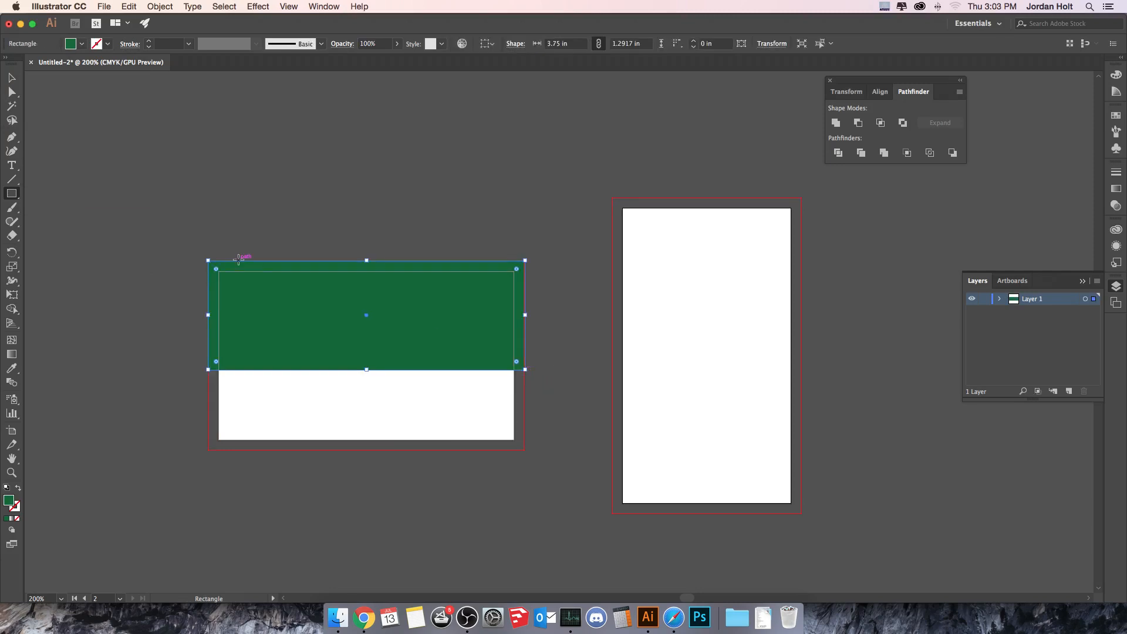
left_click(12, 77)
left_click(574, 245)
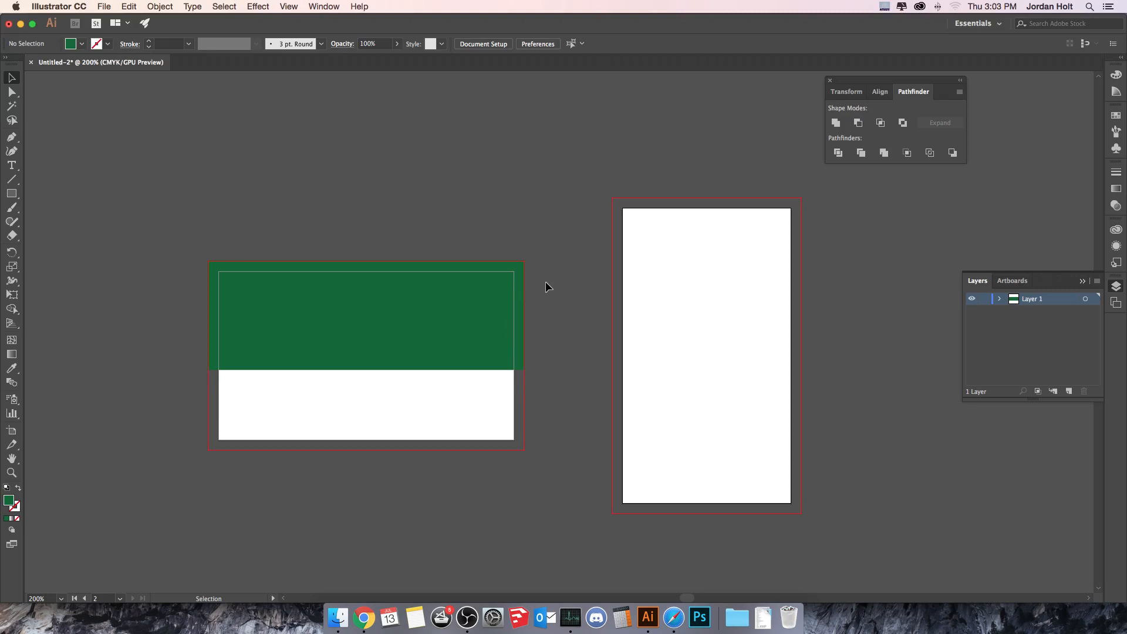
Try narrowing the green rectangle from its right side to about 3.59 in, and stretch it back to the bleed edge
left_click(524, 313)
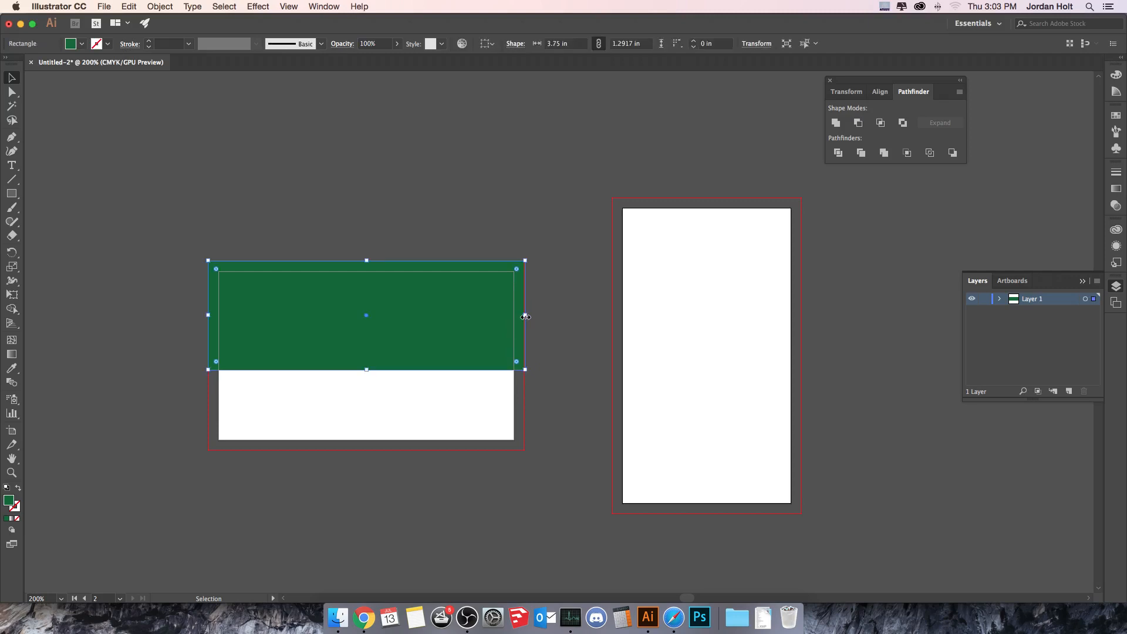
left_click_drag(525, 316, 511, 317)
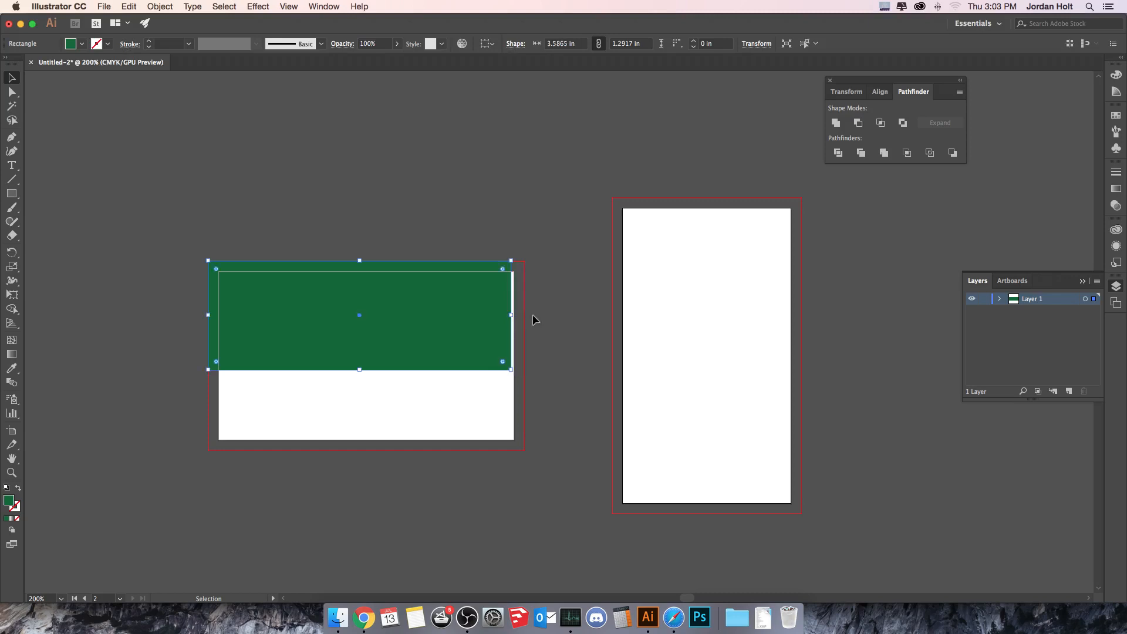
left_click(596, 393)
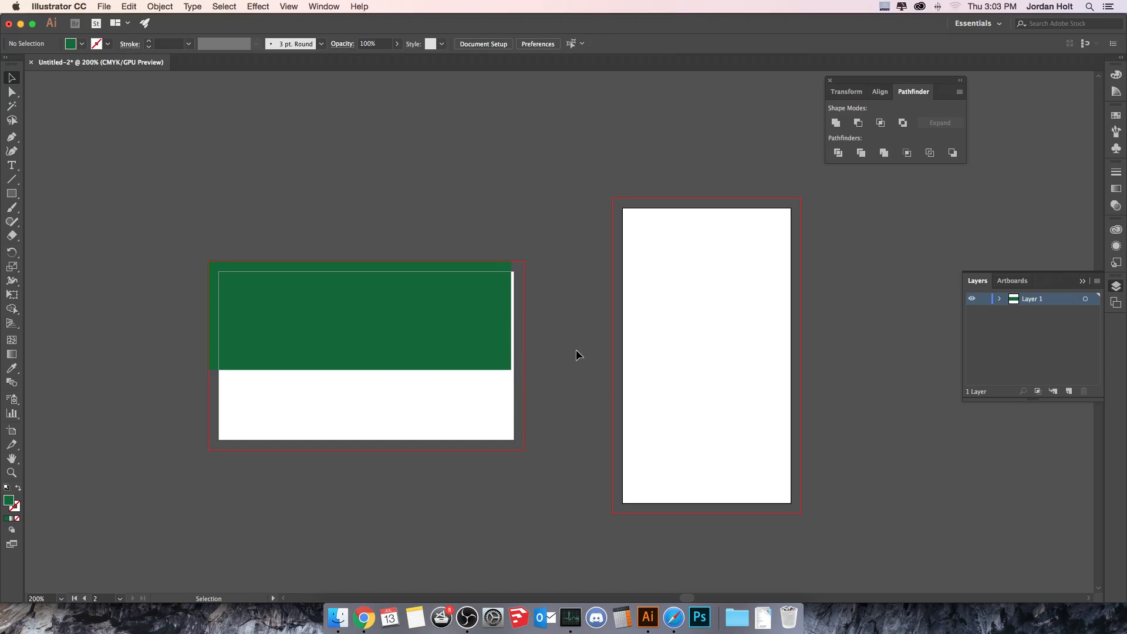
left_click(414, 312)
left_click_drag(511, 317, 525, 315)
Shrink the green rectangle to the landscape artboard's top and side edges, about 3.5 by 1.17 in
left_click_drag(210, 262, 219, 272)
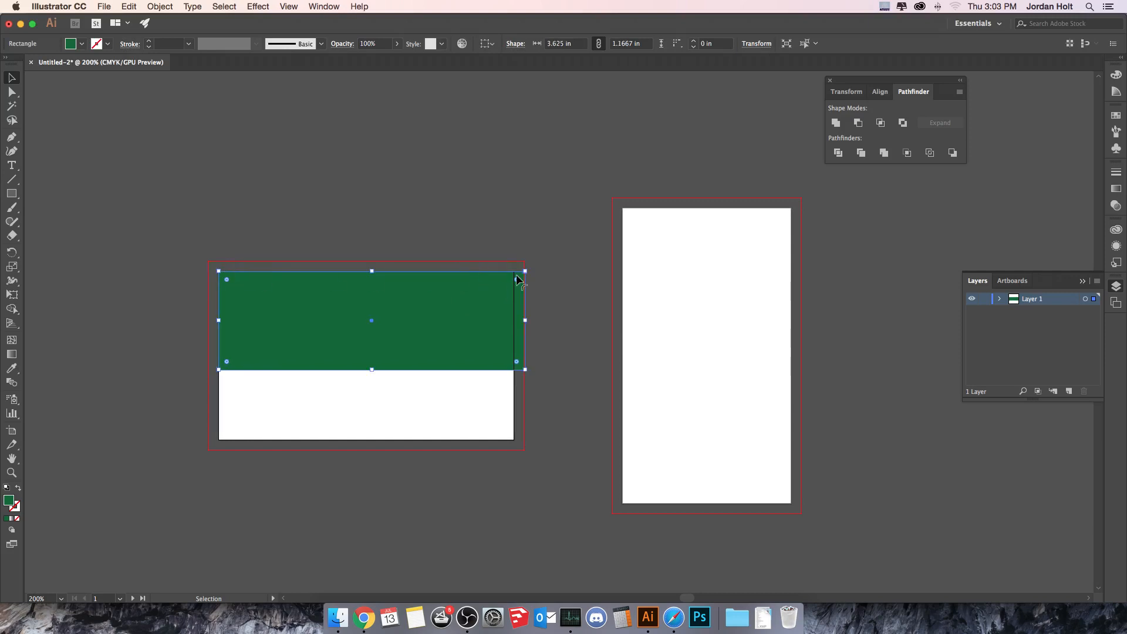
left_click_drag(525, 320, 514, 320)
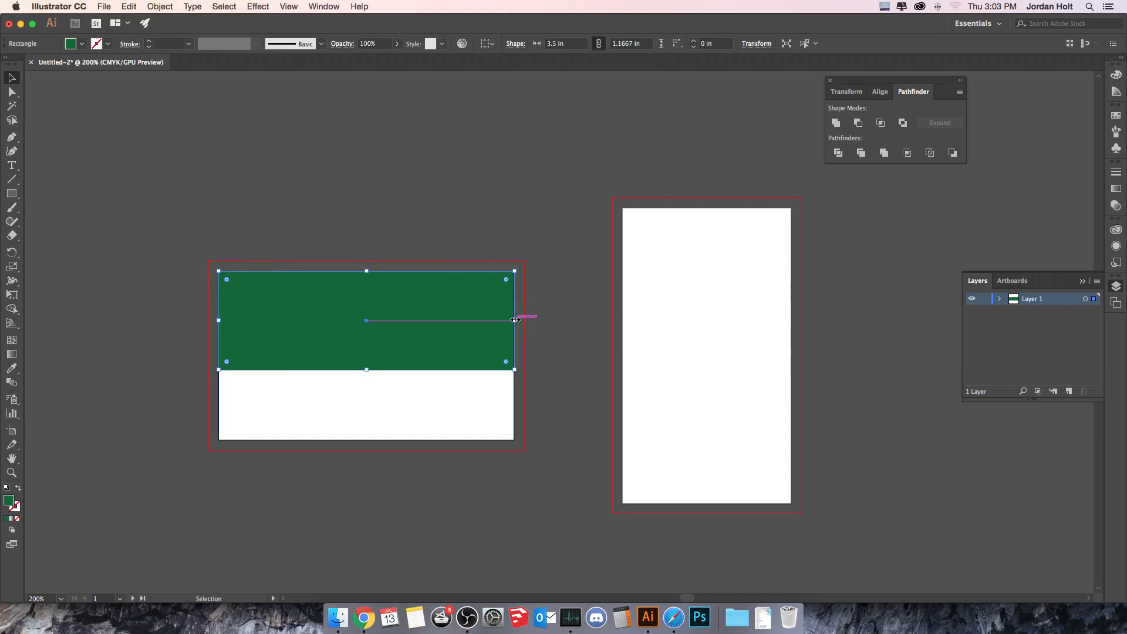
left_click(569, 429)
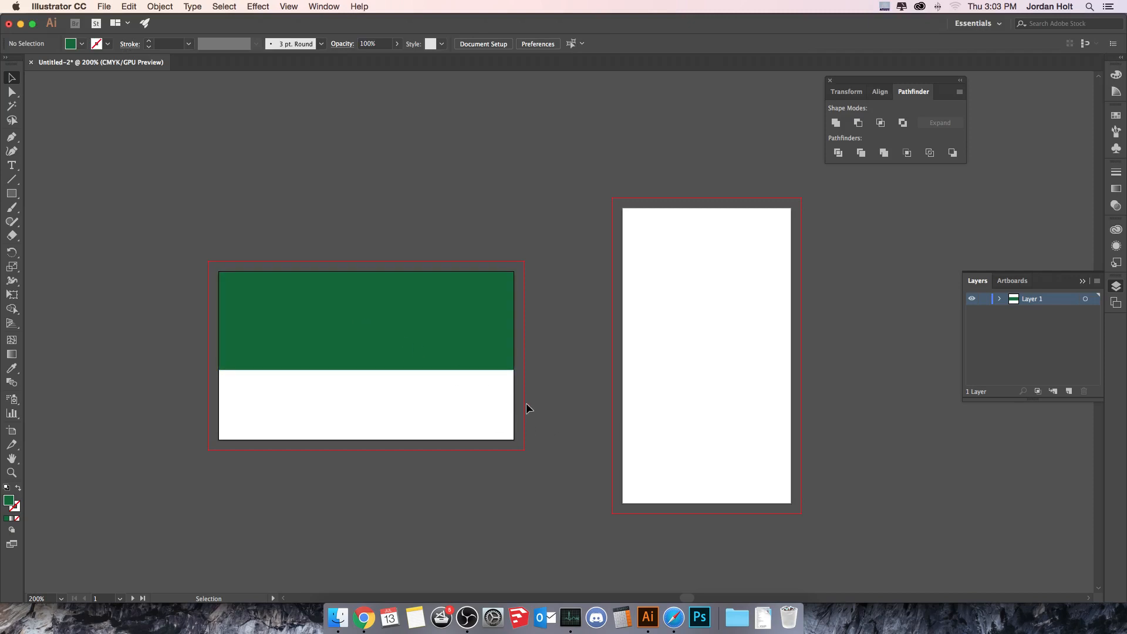
Extend the green rectangle outward to the landscape artboard's top, left and right bleed edges
left_click(338, 354)
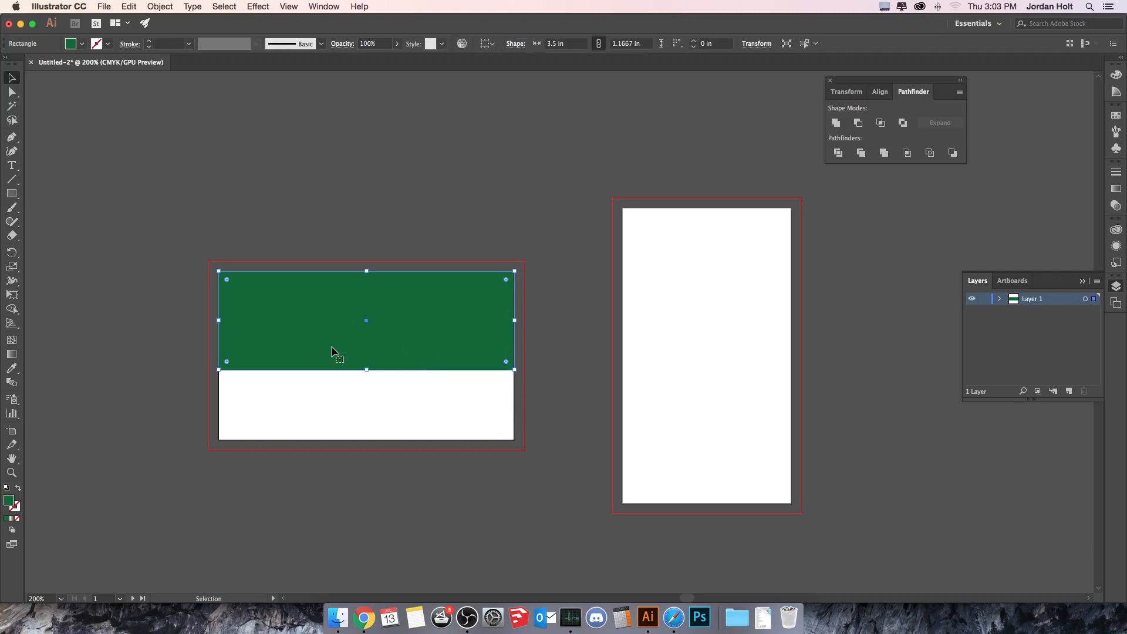
left_click_drag(220, 272, 209, 260)
left_click_drag(515, 314, 524, 315)
left_click(546, 333)
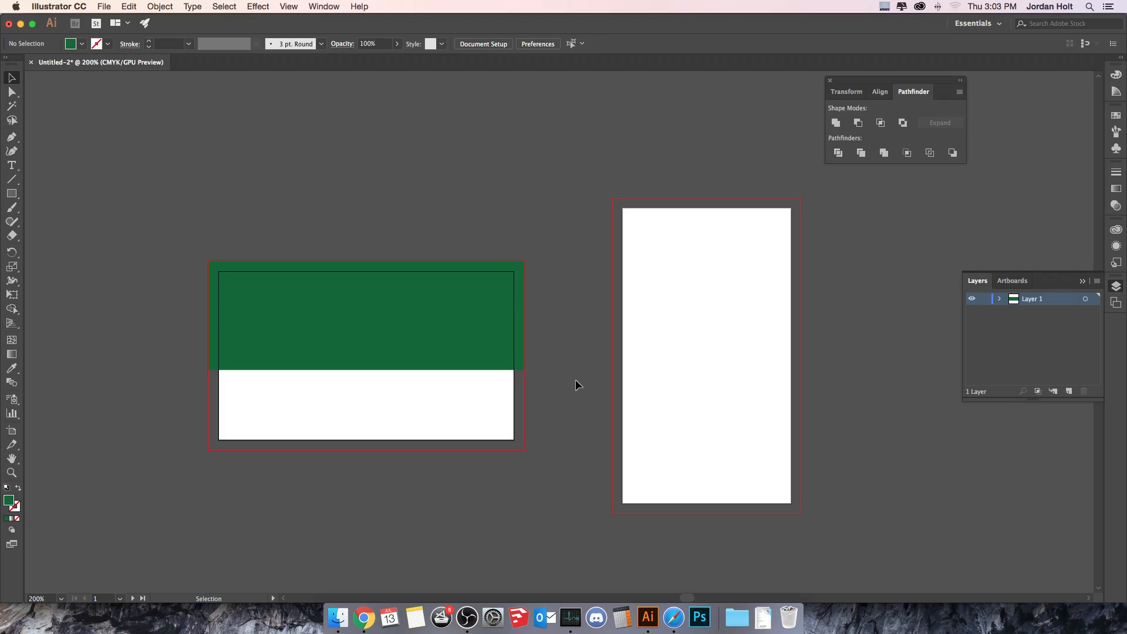
Place "Lorem ipsum" placeholder text near the landscape artboard's lower-left corner, centred at about X 0.61 in, Y 1.75 in
left_click(12, 165)
left_click(281, 401)
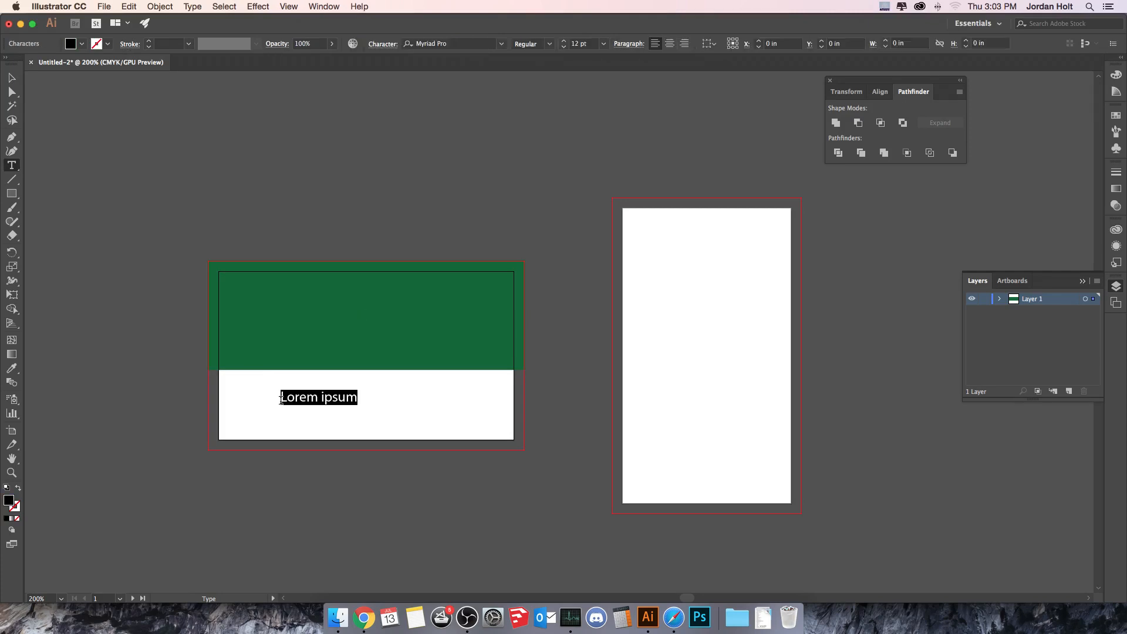
left_click(12, 78)
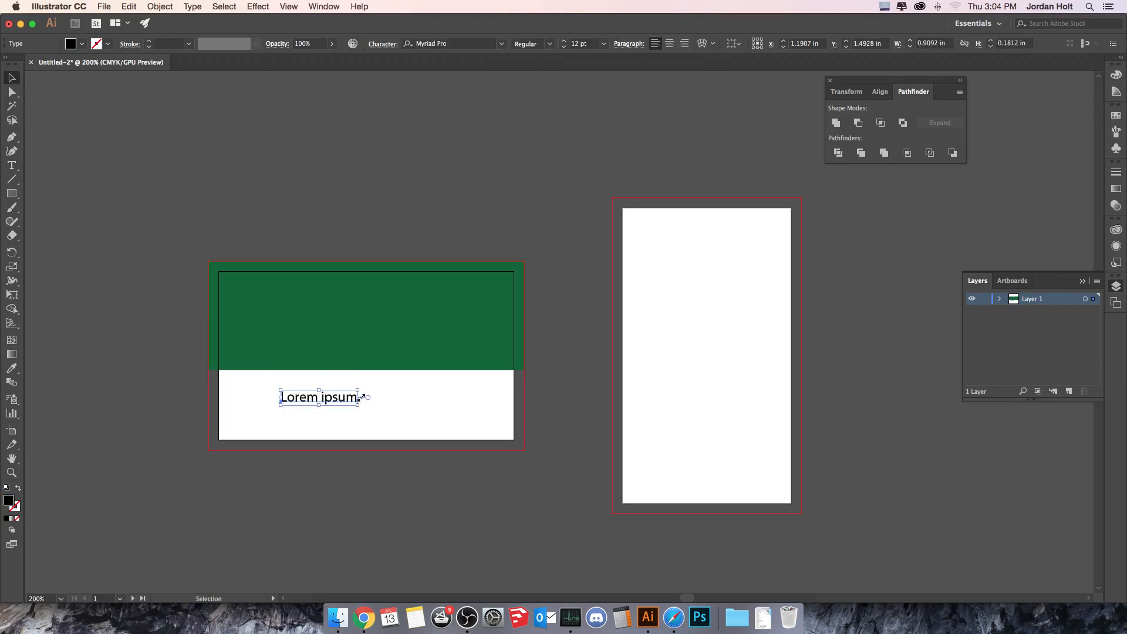
left_click_drag(341, 404, 292, 425)
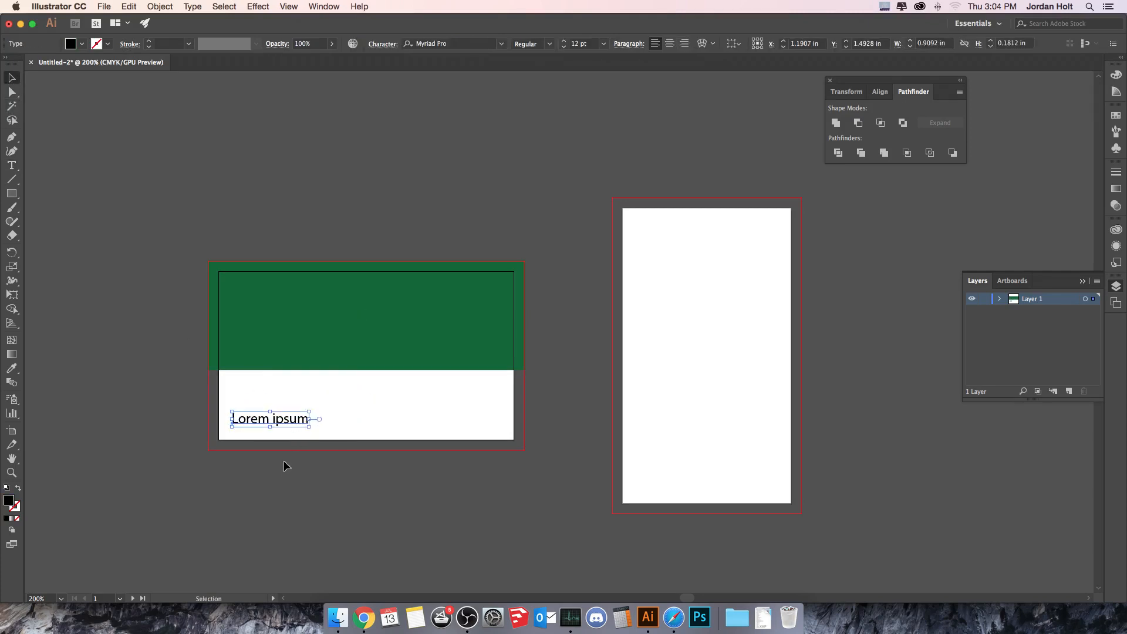
left_click(256, 471)
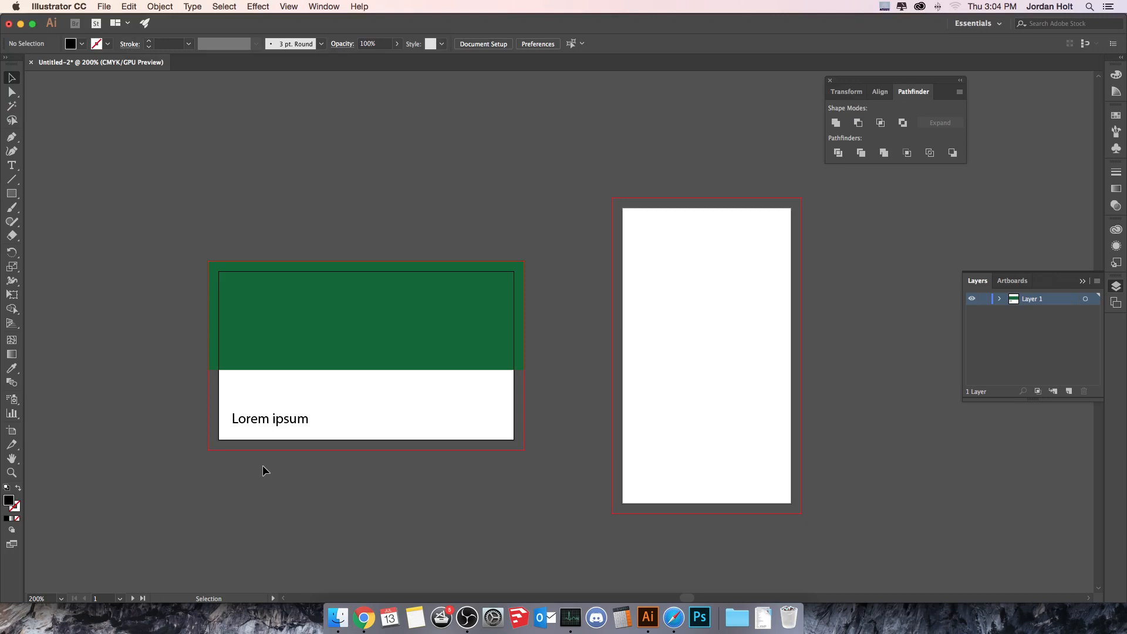
left_click(273, 421)
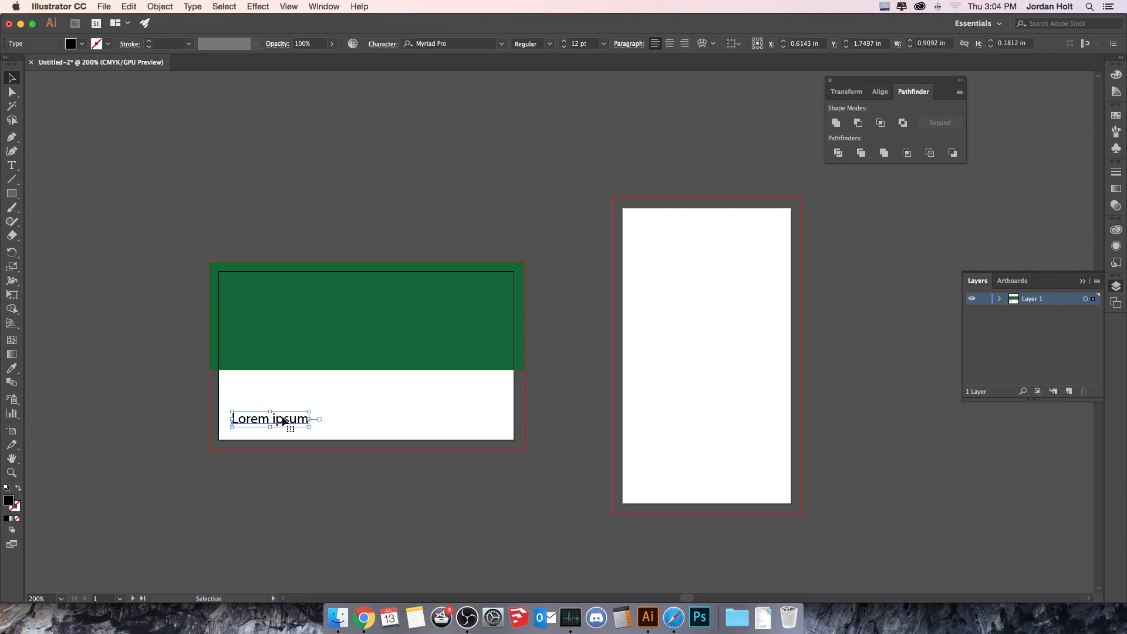
Try the "Lorem ipsum" text against the landscape artboard's bottom trim edge, and raise it back clear of that edge
left_click_drag(290, 422, 284, 435)
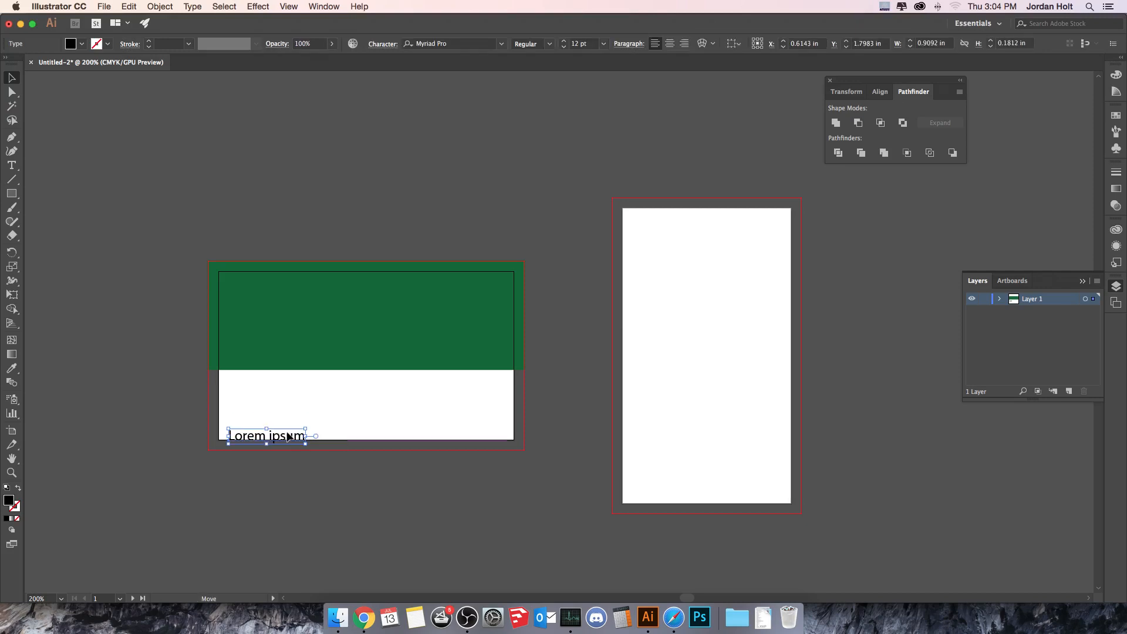
left_click(314, 500)
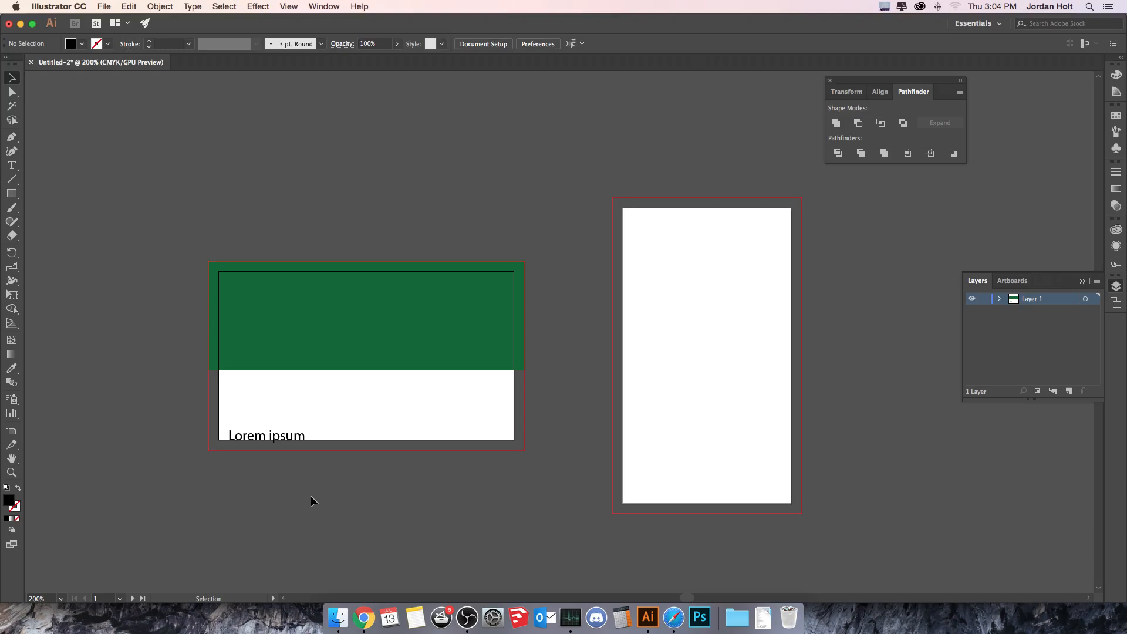
left_click_drag(293, 437, 295, 428)
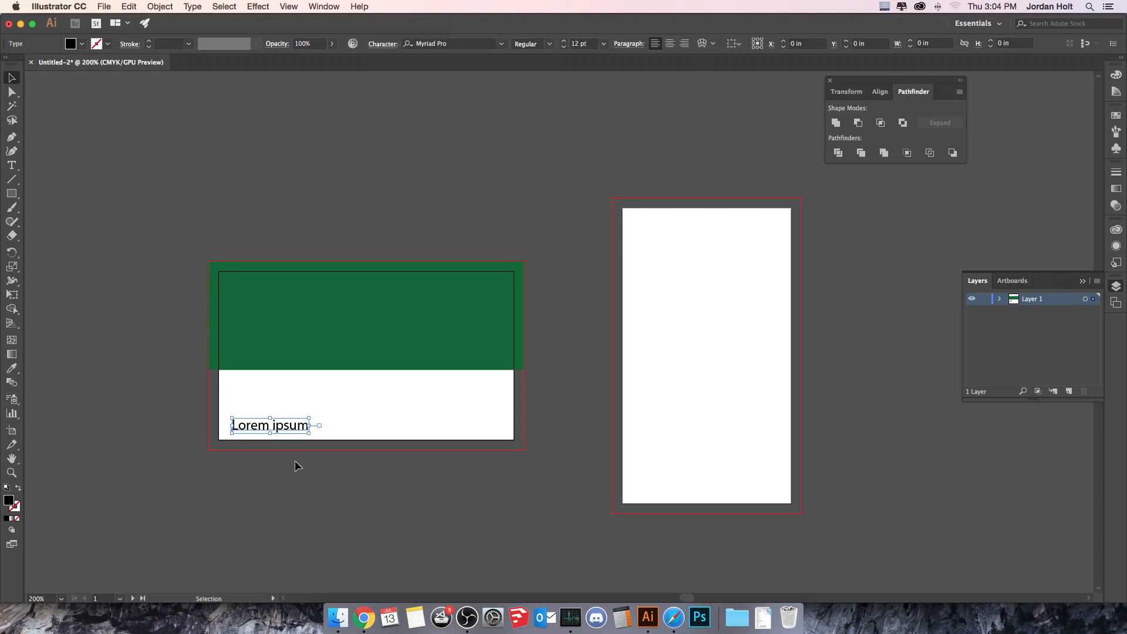
left_click(295, 462)
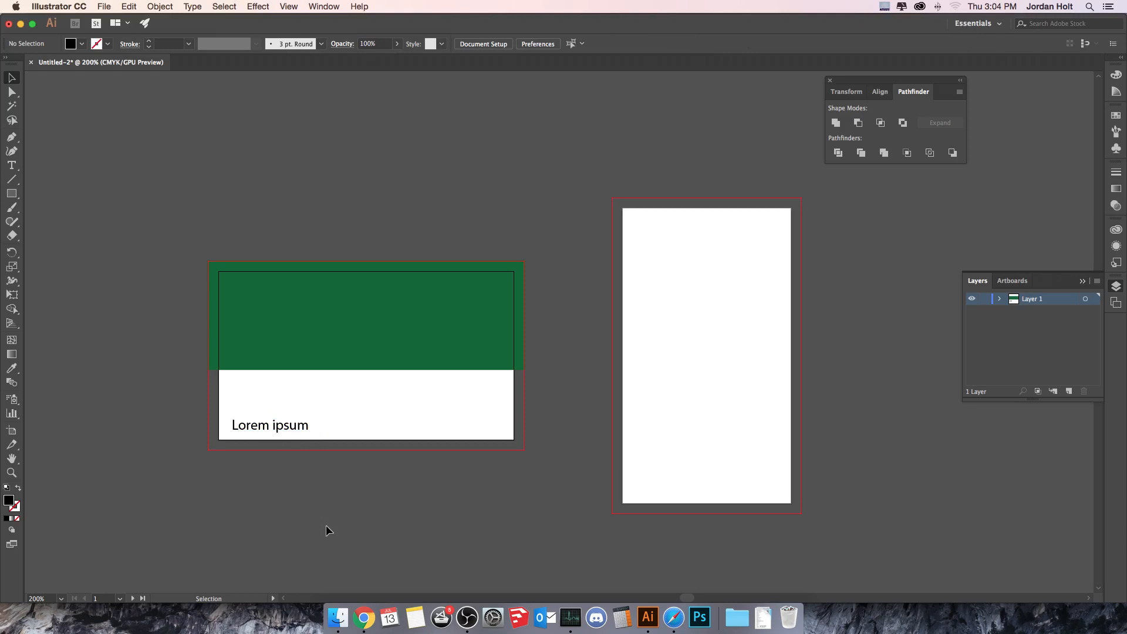
left_click(296, 428)
left_click_drag(297, 426, 298, 422)
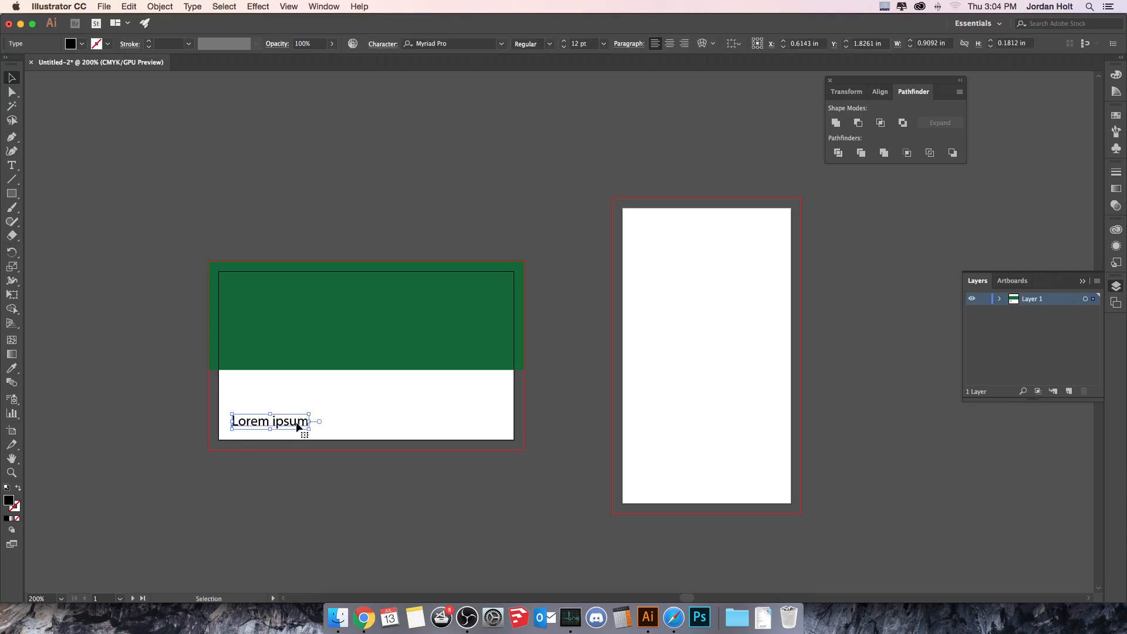
left_click(320, 481)
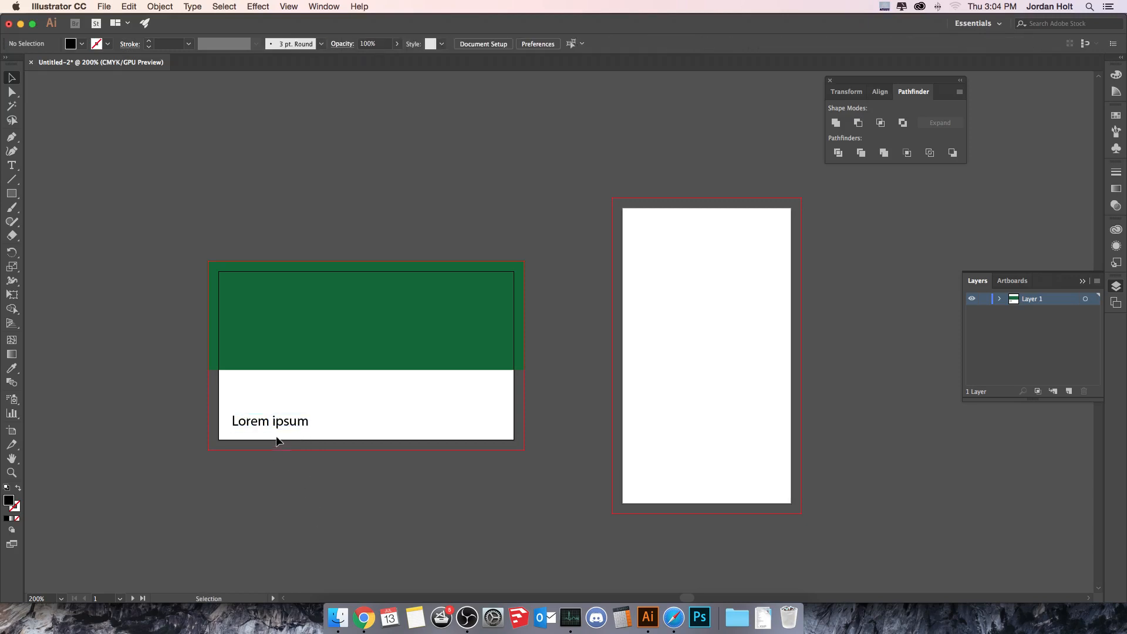
Move the "Lorem ipsum" text further inside the landscape artboard, centred at about X 0.99 in, Y 1.66 in
left_click_drag(278, 429, 308, 412)
left_click(290, 568)
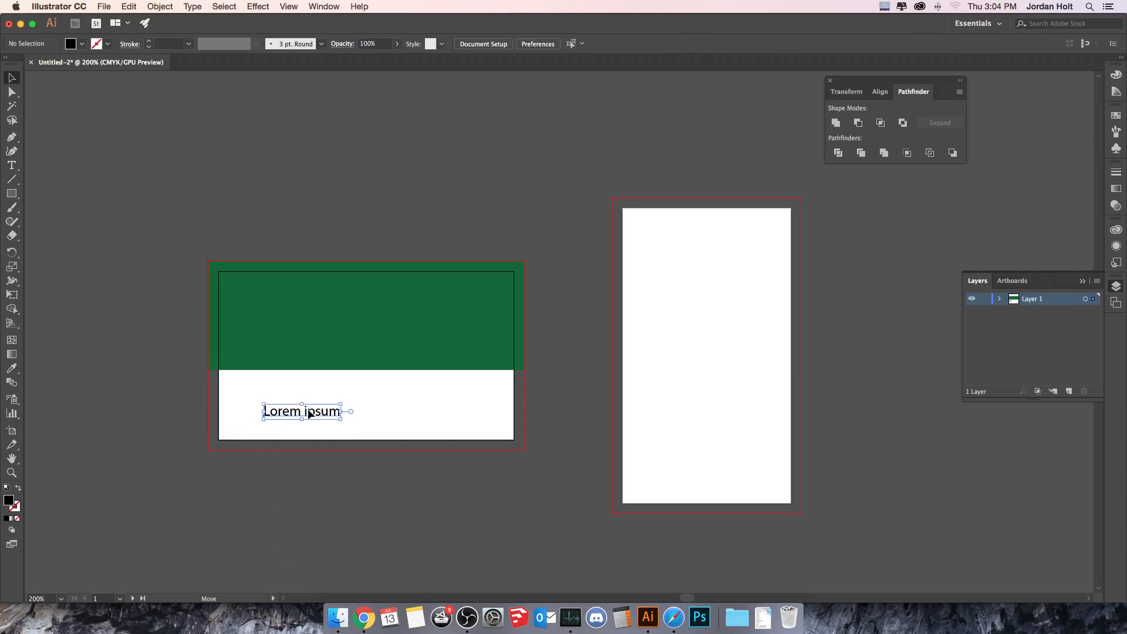
left_click(436, 514)
Scale the "Lorem ipsum" text down proportionally to about 8 pt and place it just below the green rectangle, centred at about X 0.85 in, Y 1.41 in
key("super+minus")
key("super+minus")
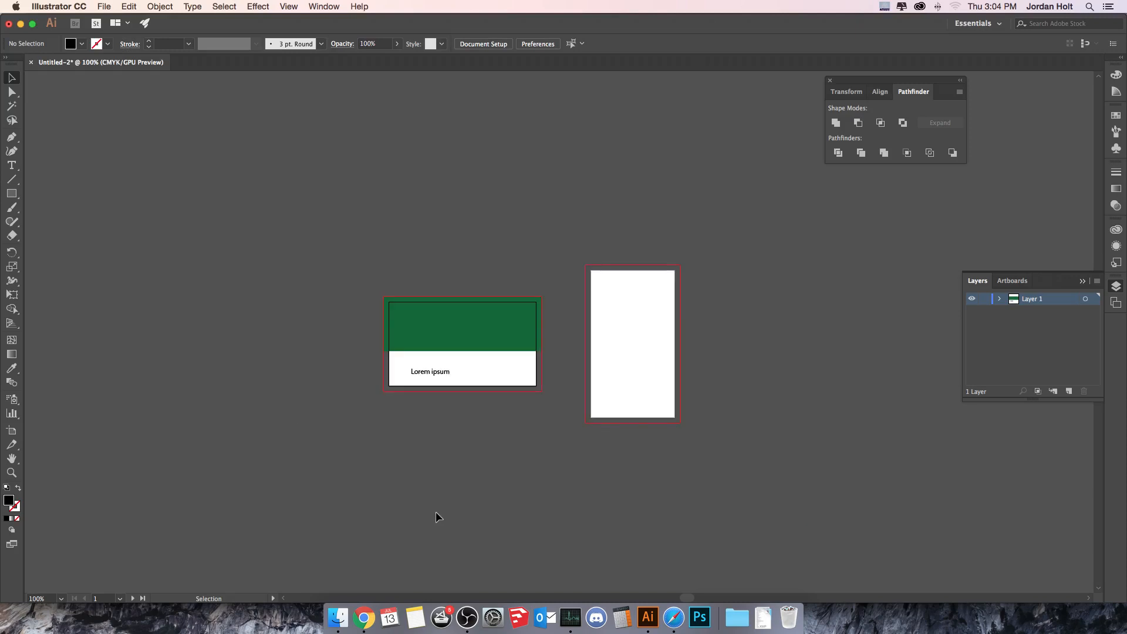
key("super+plus")
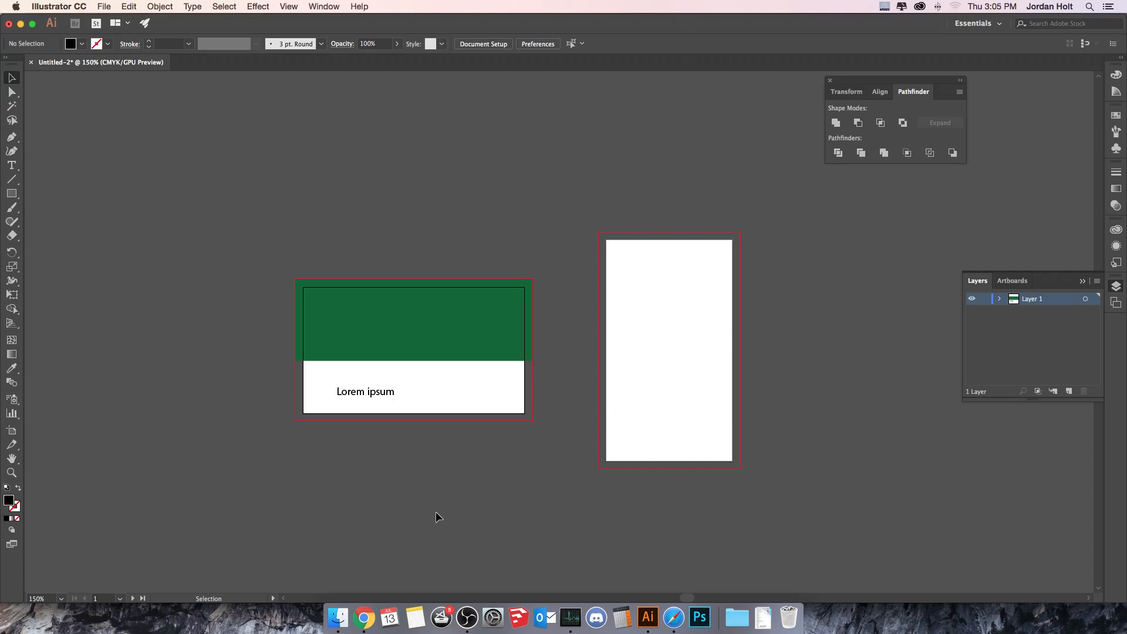
key("super+equal")
key("super+equal")
key("super+equal")
key("super+equal")
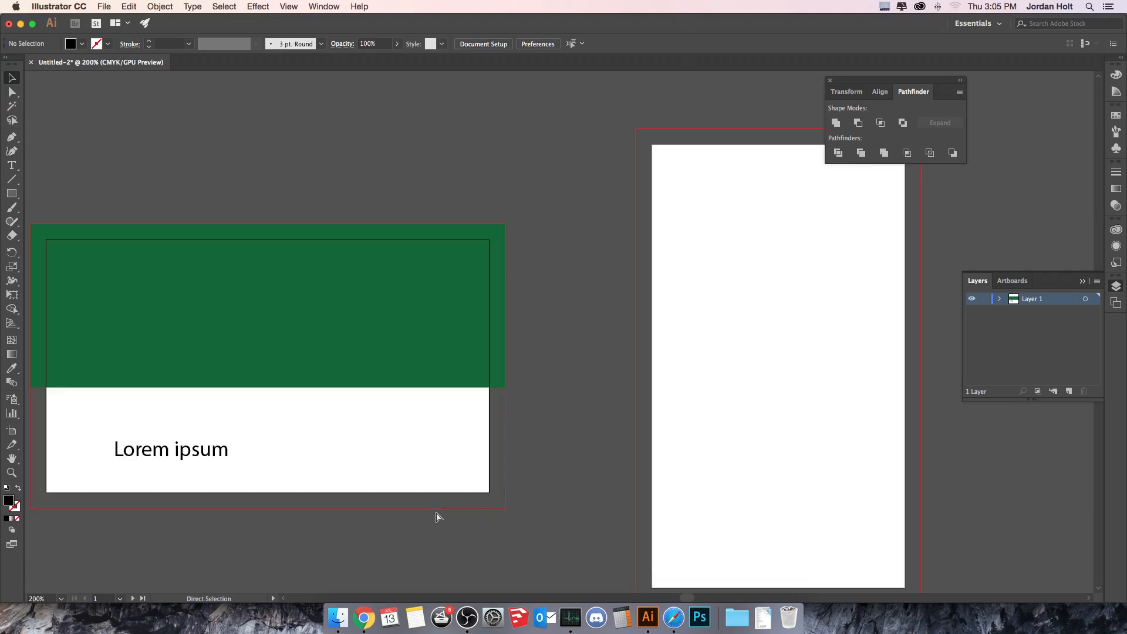
key("space")
left_click_drag(246, 513, 687, 387)
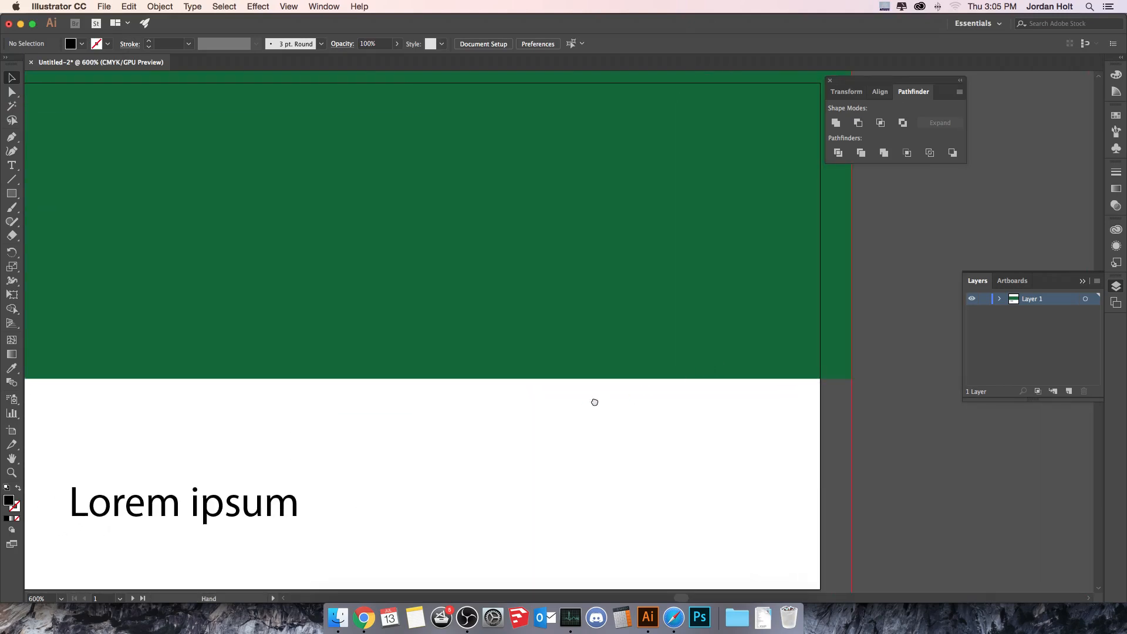
left_click_drag(594, 402, 757, 385)
left_click(446, 488)
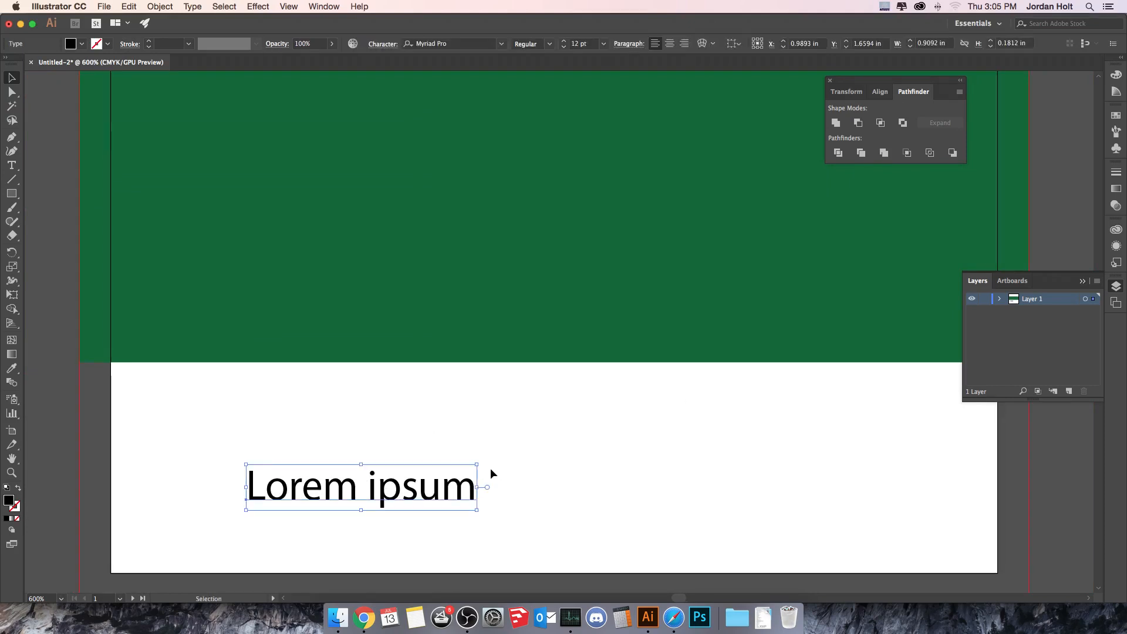
left_click_drag(477, 464, 382, 418)
left_click(519, 470)
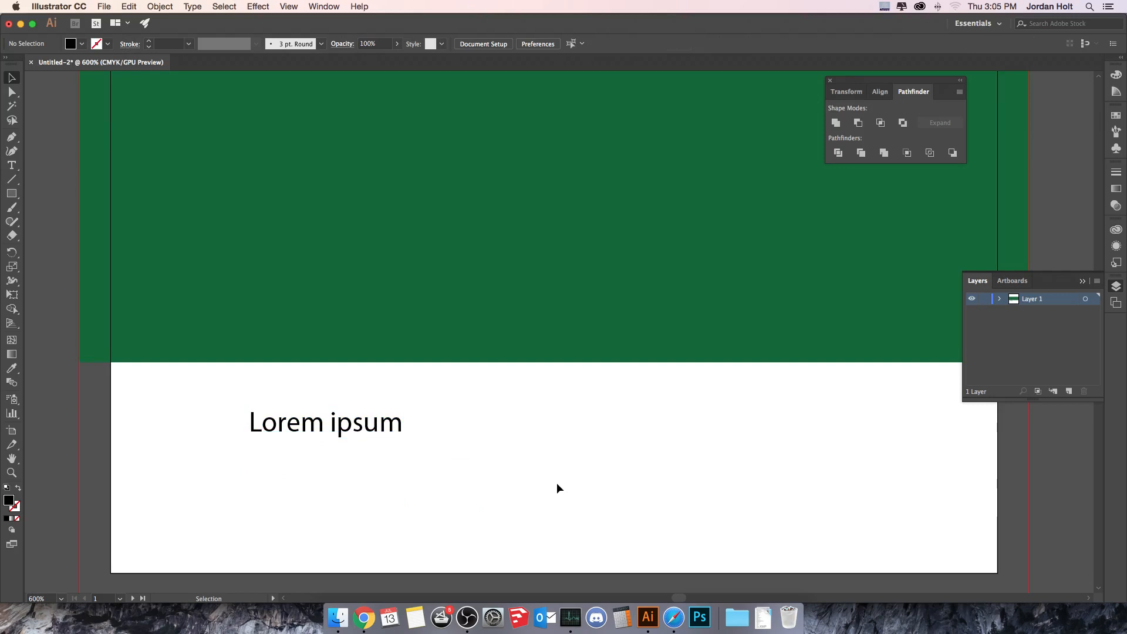
Set the font size of the whole "Lorem ipsum" text to 10 pt
key("super+minus")
key("super+minus")
key("super+minus")
key("super+minus")
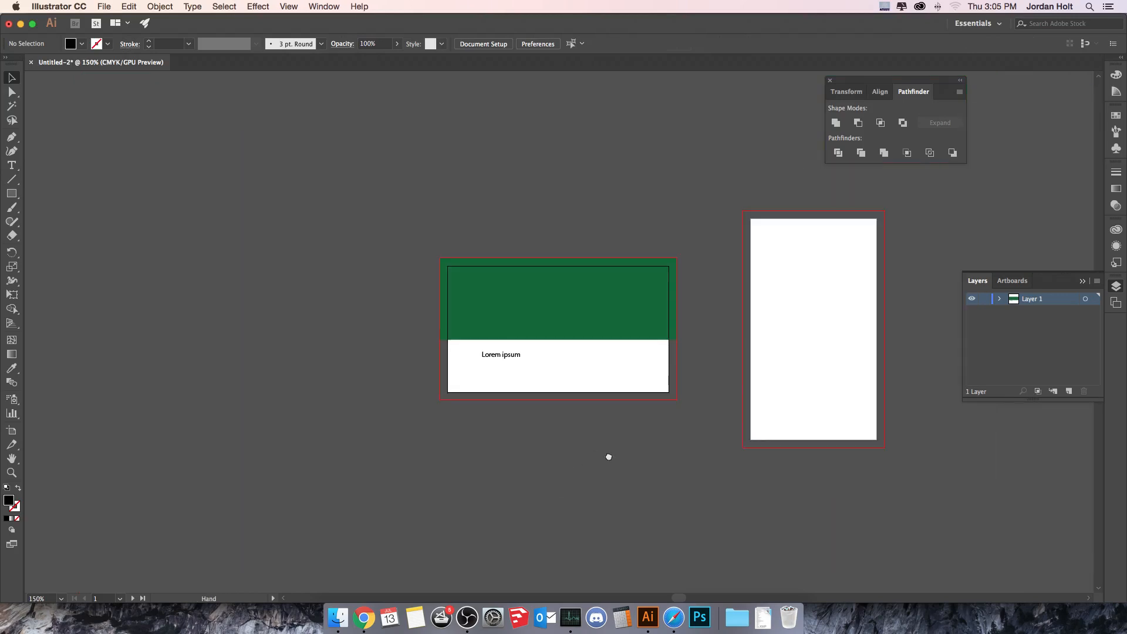
left_click_drag(609, 457, 466, 455)
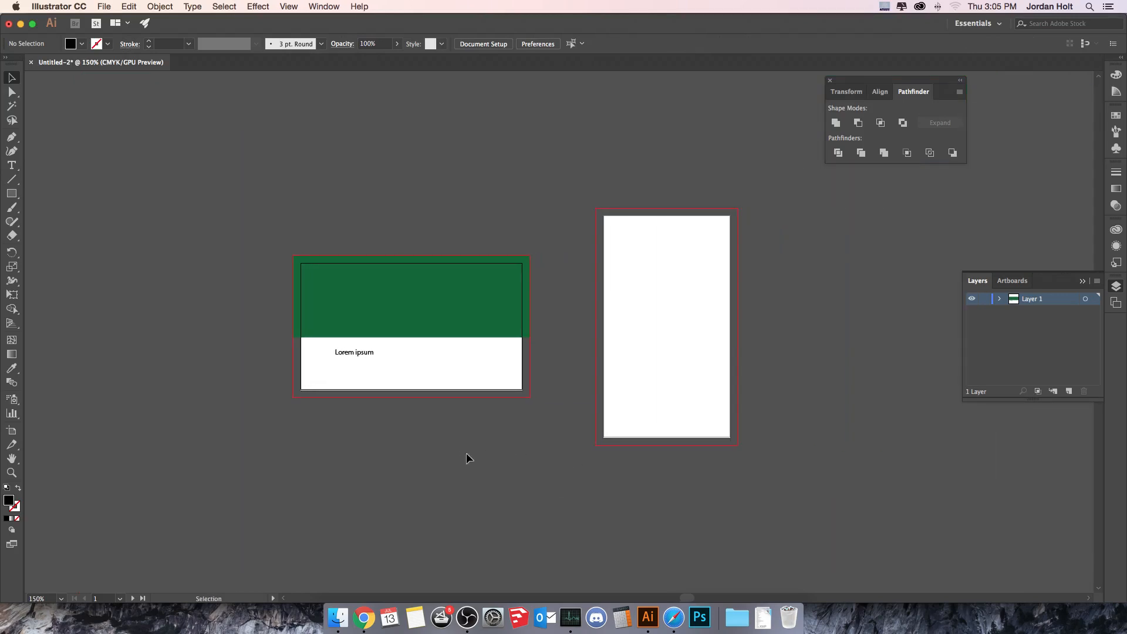
key("super+minus")
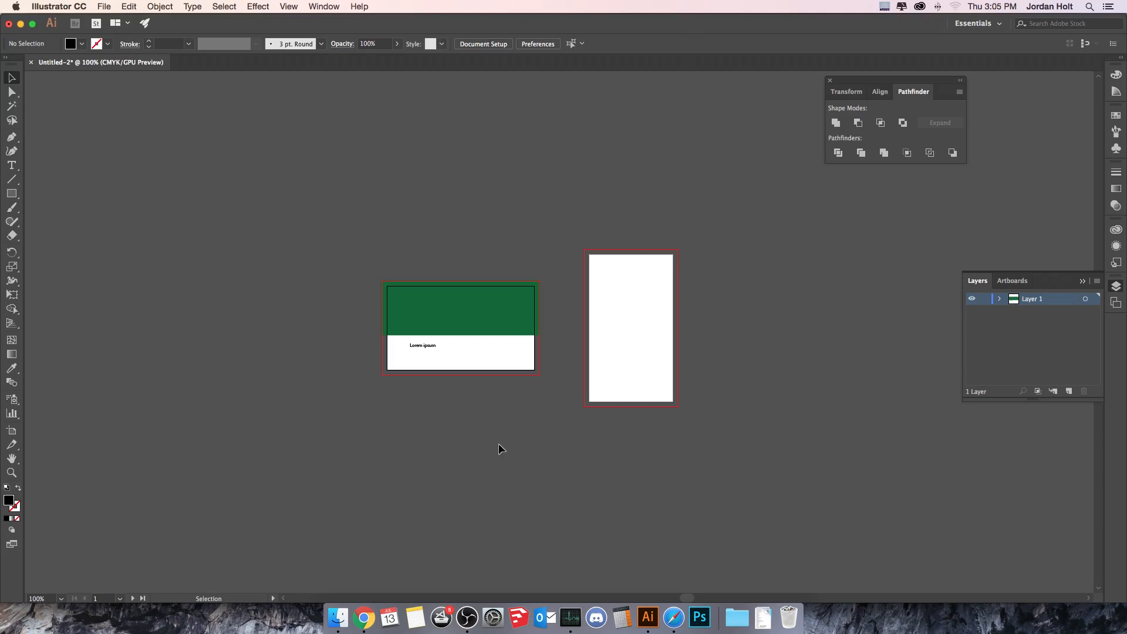
double_click(425, 351)
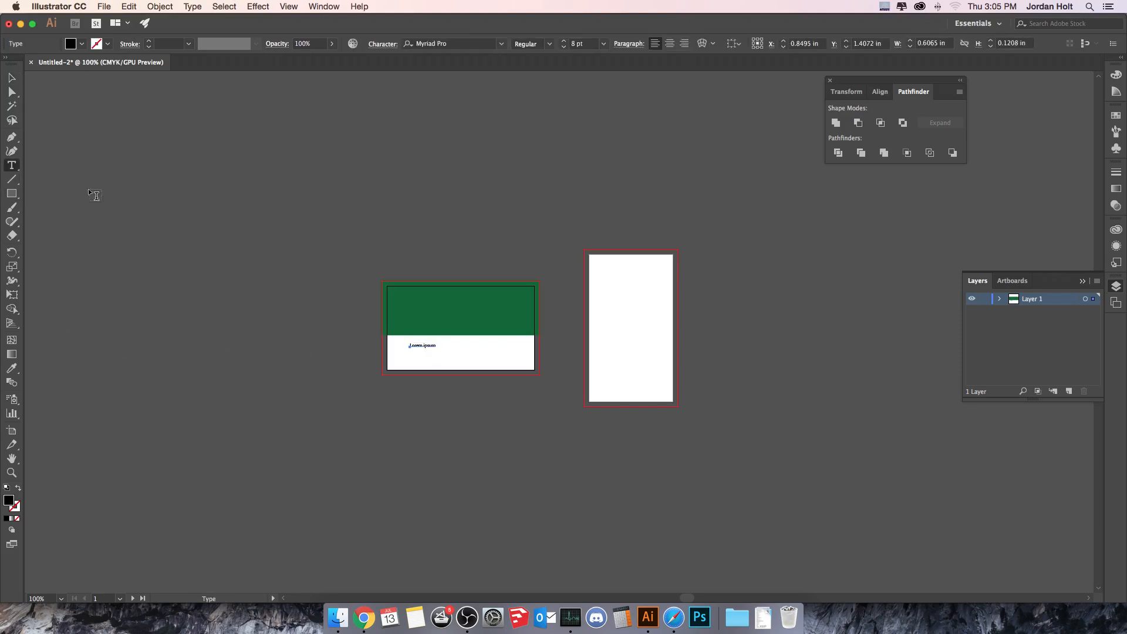
left_click(432, 345)
key("super+a")
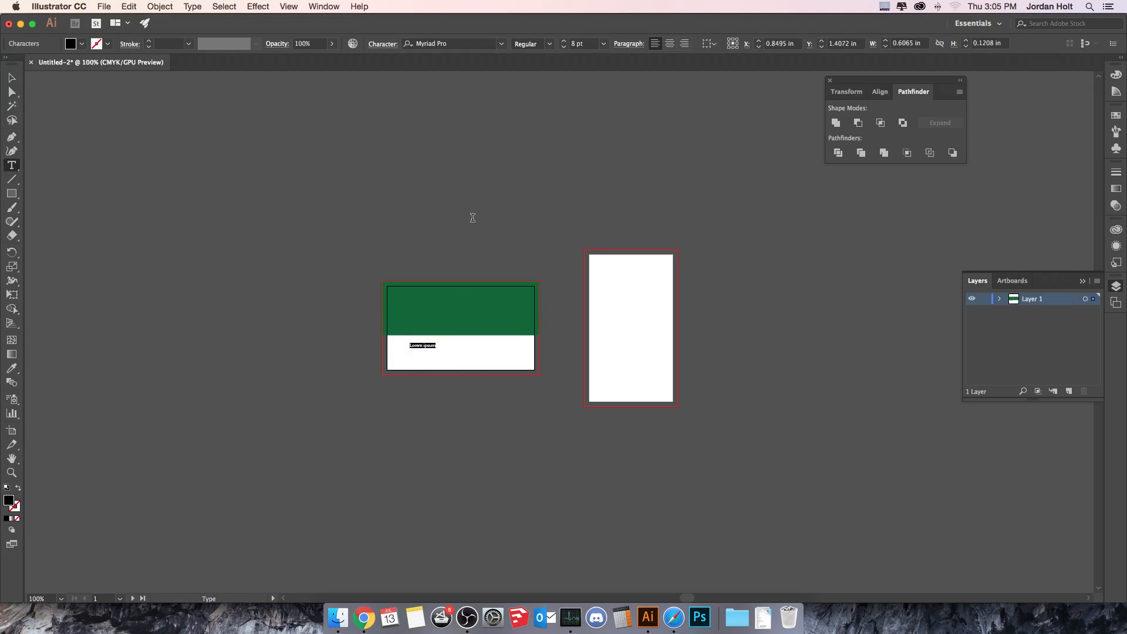
left_click(604, 43)
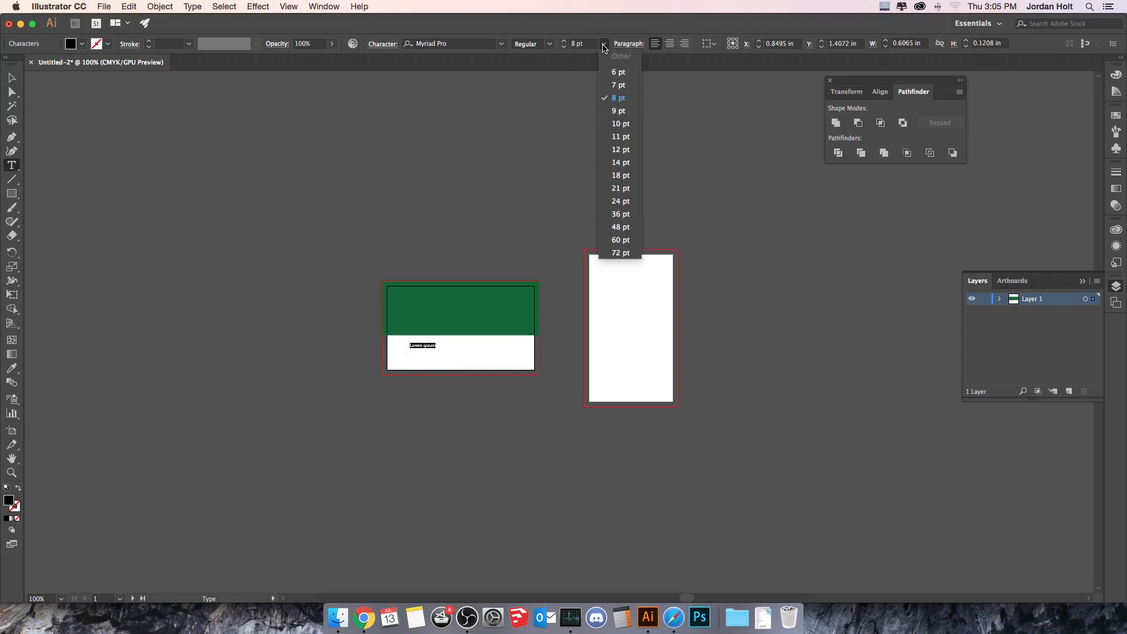
left_click(621, 124)
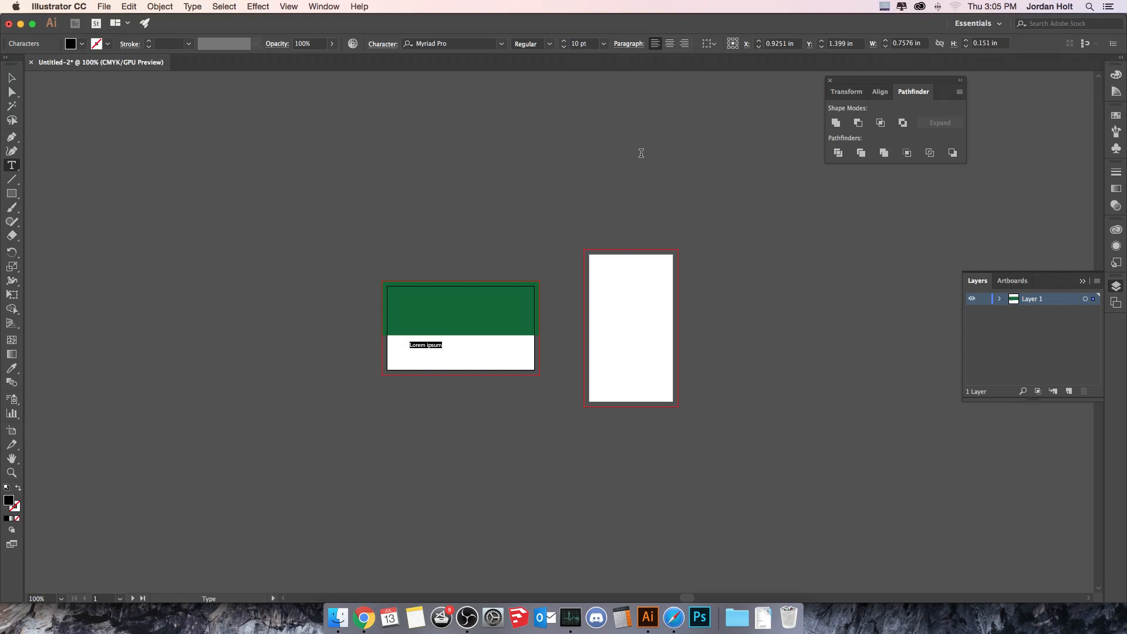